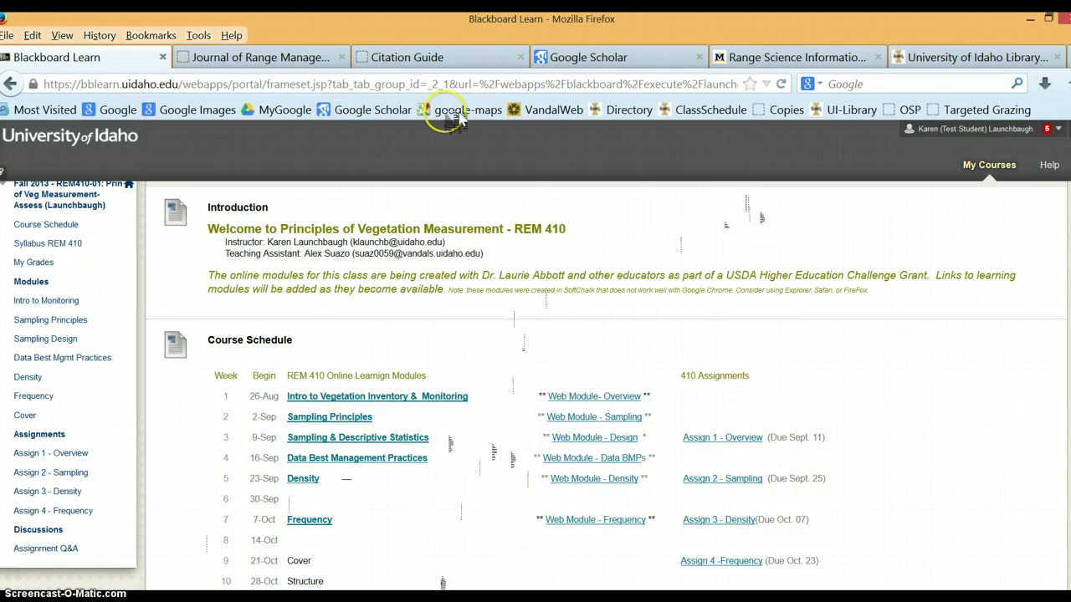
Search the Journal of Range Management Archives site for "ground cover".
left_click(287, 59)
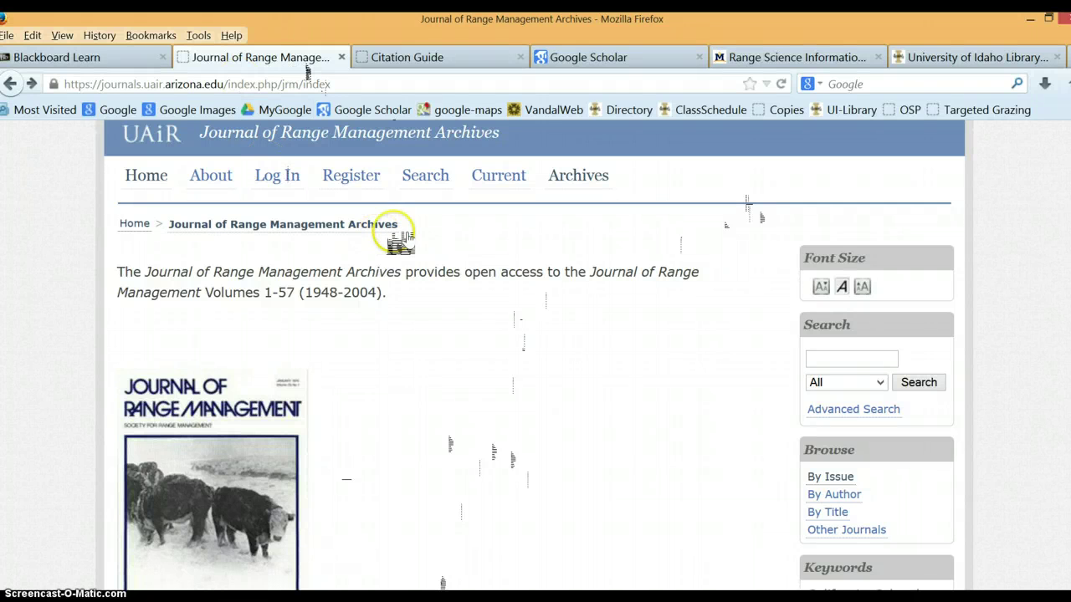
left_click(825, 360)
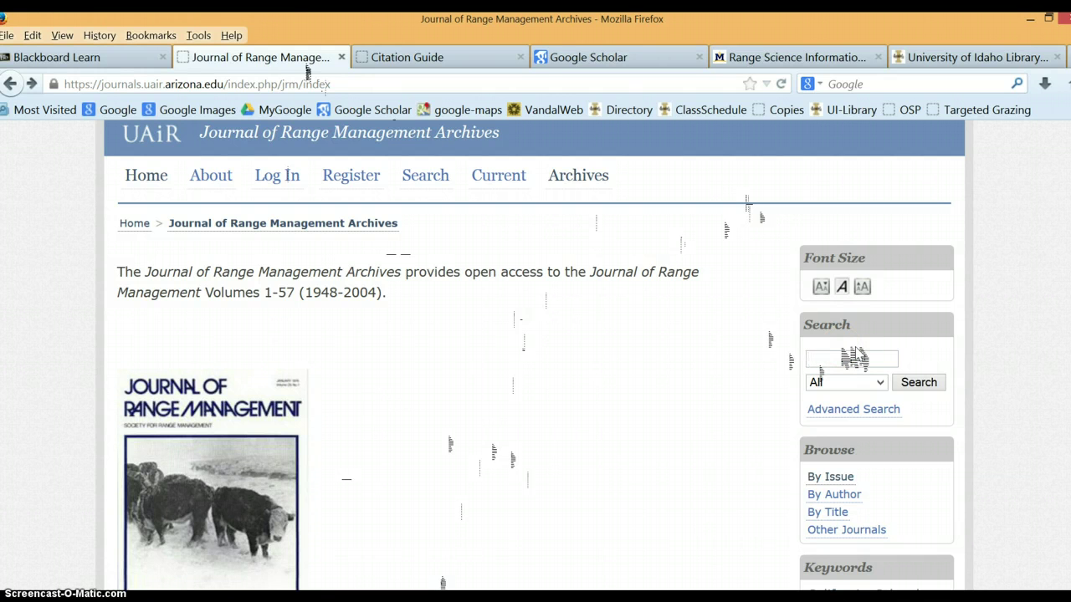
type("ground")
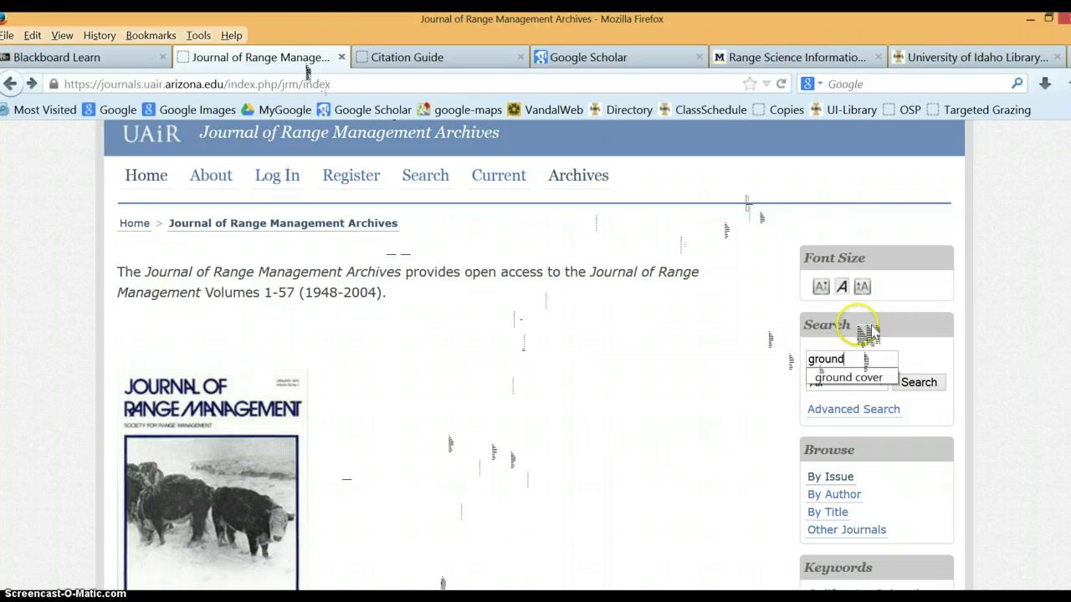
type(" cover")
key("Return")
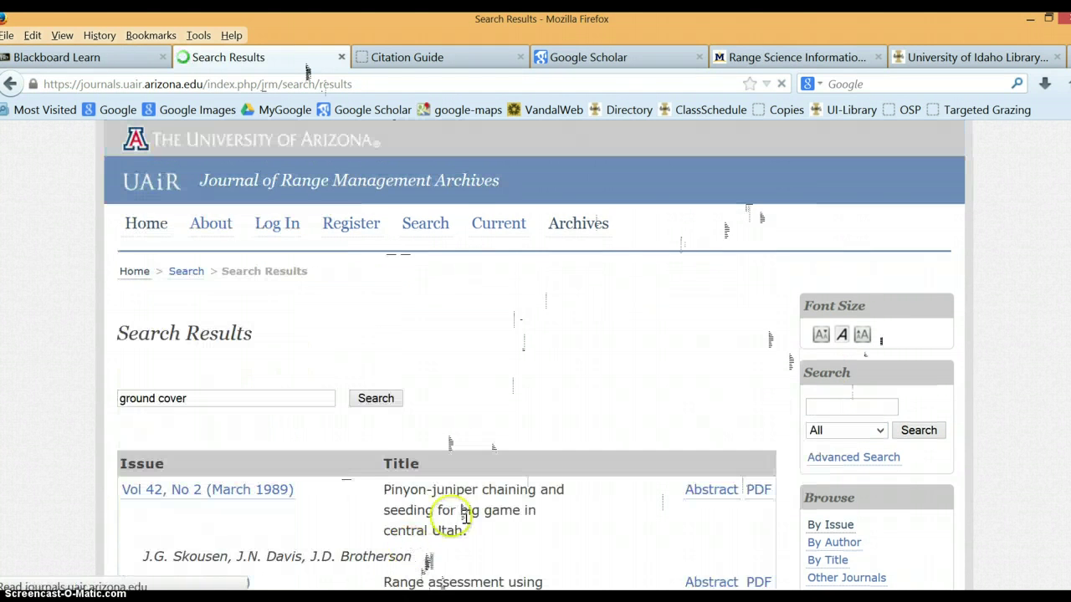
Look through the titles in the search results for an article that deals with measuring vegetation cover.
scroll(515, 468, "down", 3)
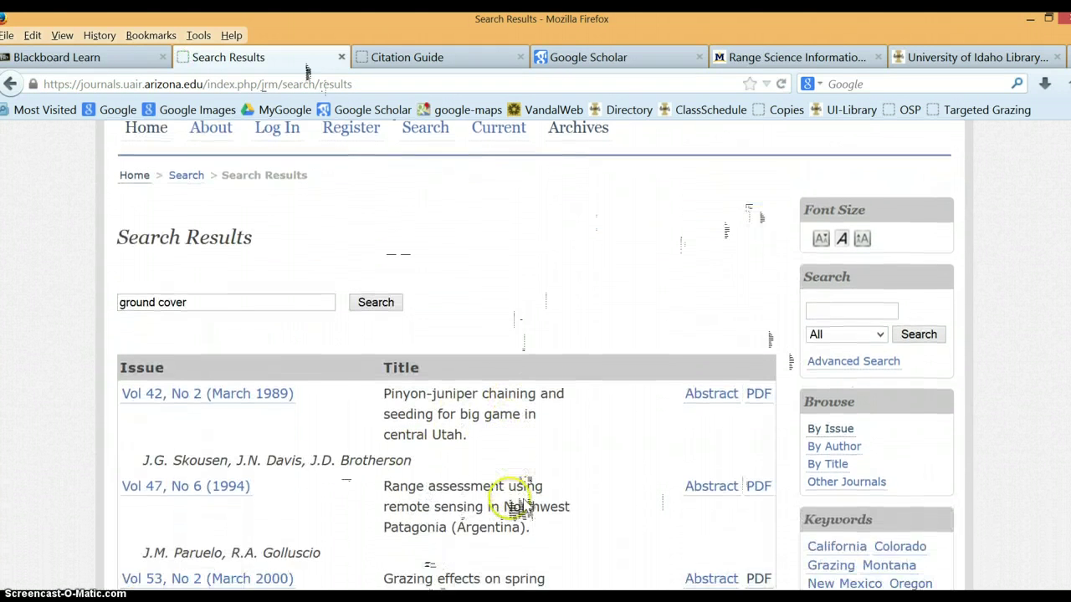
scroll(525, 499, "down", 12)
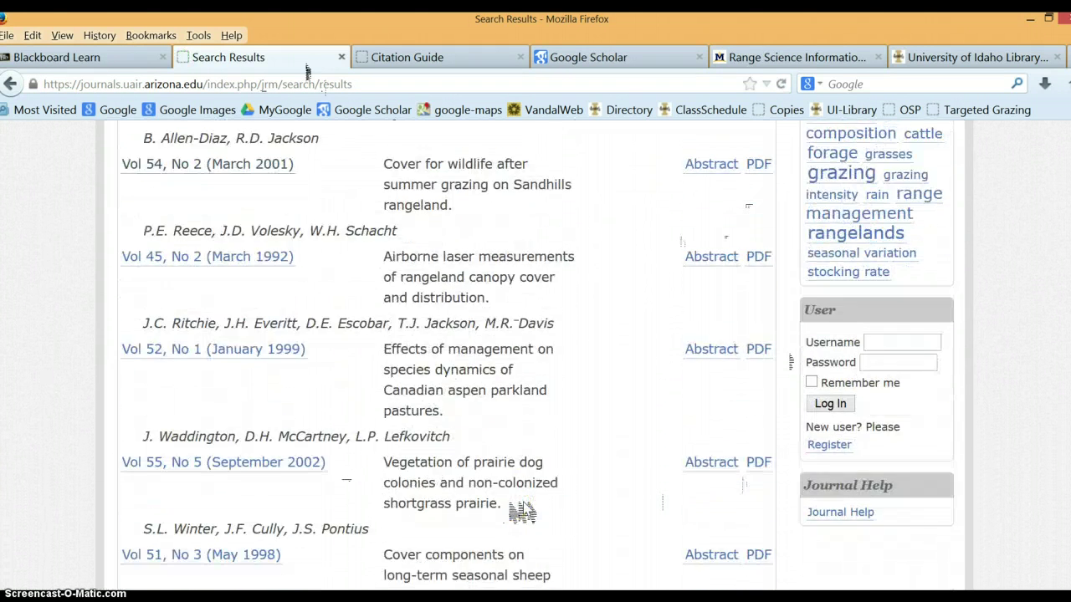
scroll(520, 512, "down", 1)
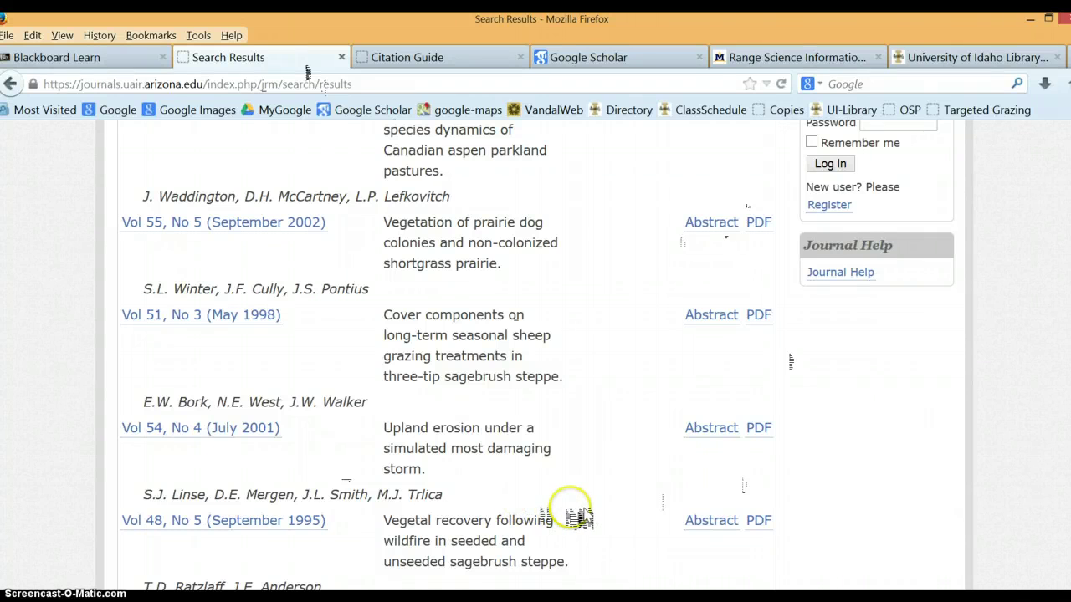
left_click(571, 506)
scroll(580, 519, "down", 3)
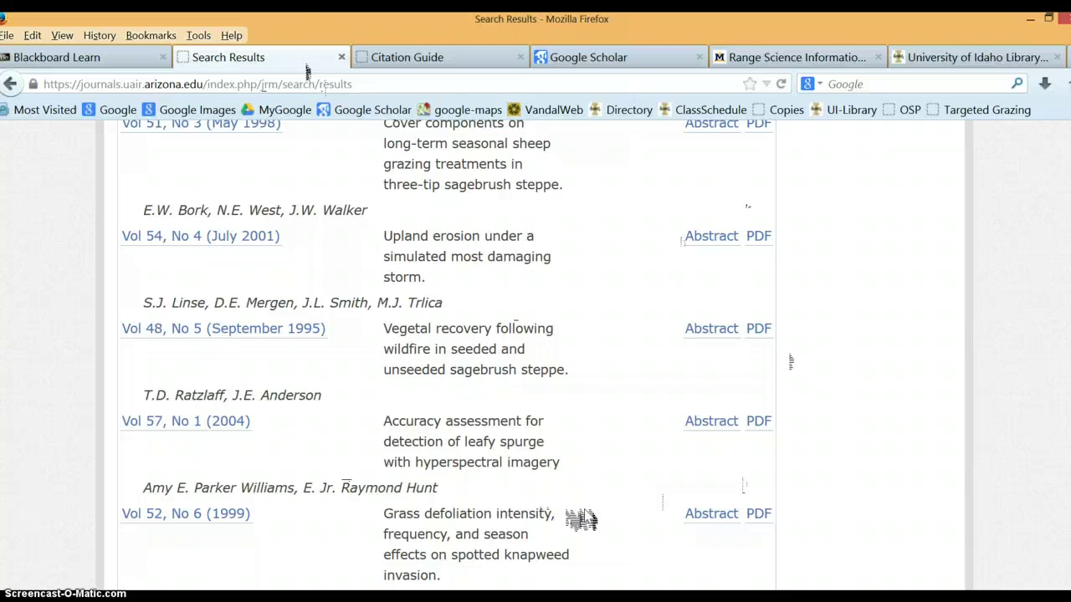
scroll(582, 519, "up", 12)
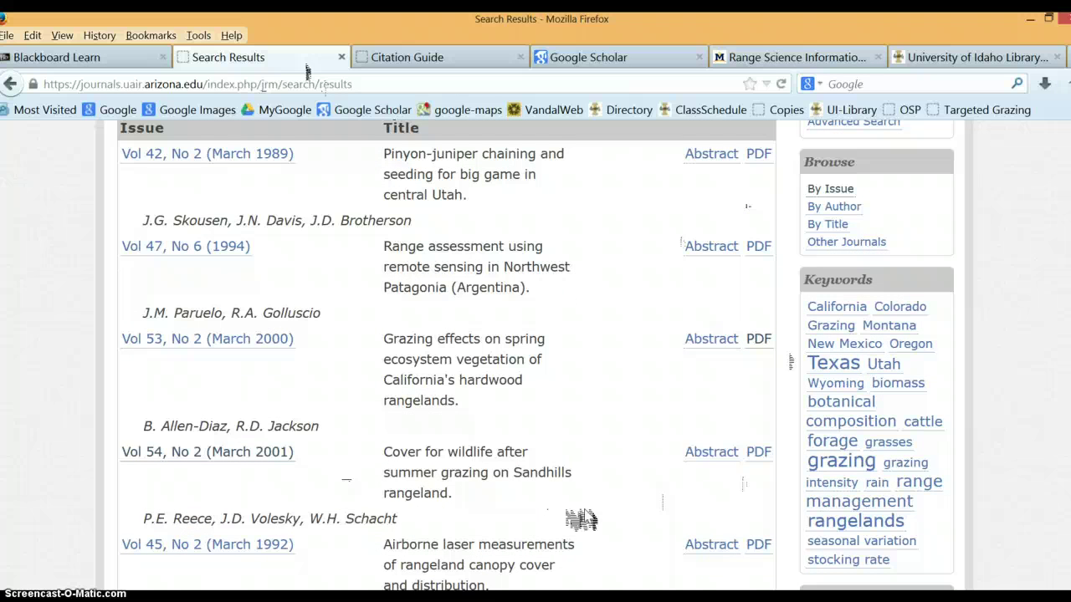
scroll(581, 519, "up", 2)
scroll(577, 512, "down", 1)
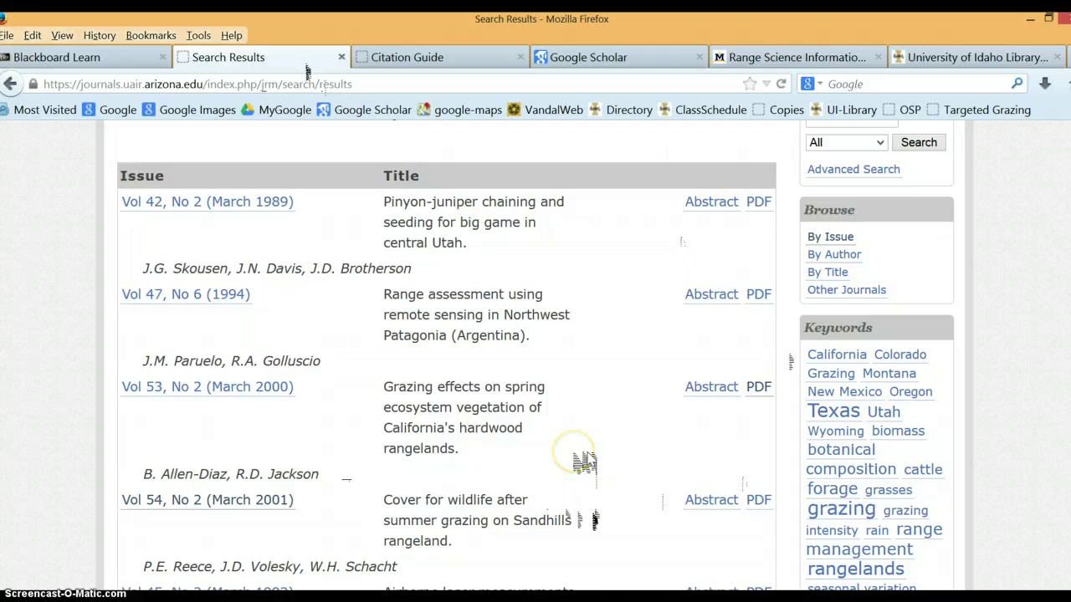
scroll(585, 462, "down", 1)
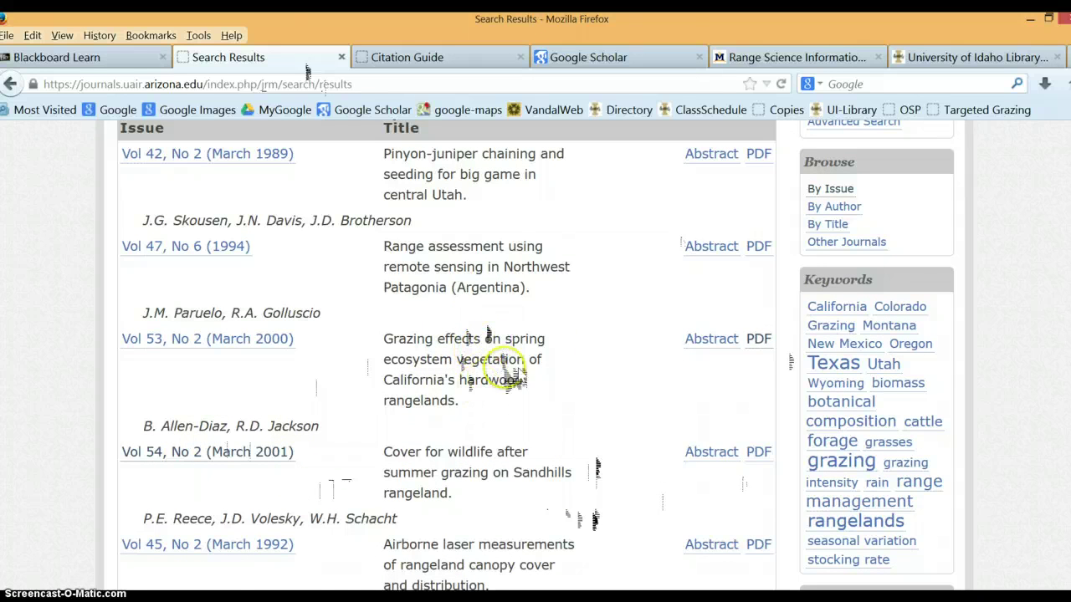
Open the PDF of "Grazing effects on spring ecosystem vegetation of California's hardwood rangelands" and view its abstract.
left_click(758, 339)
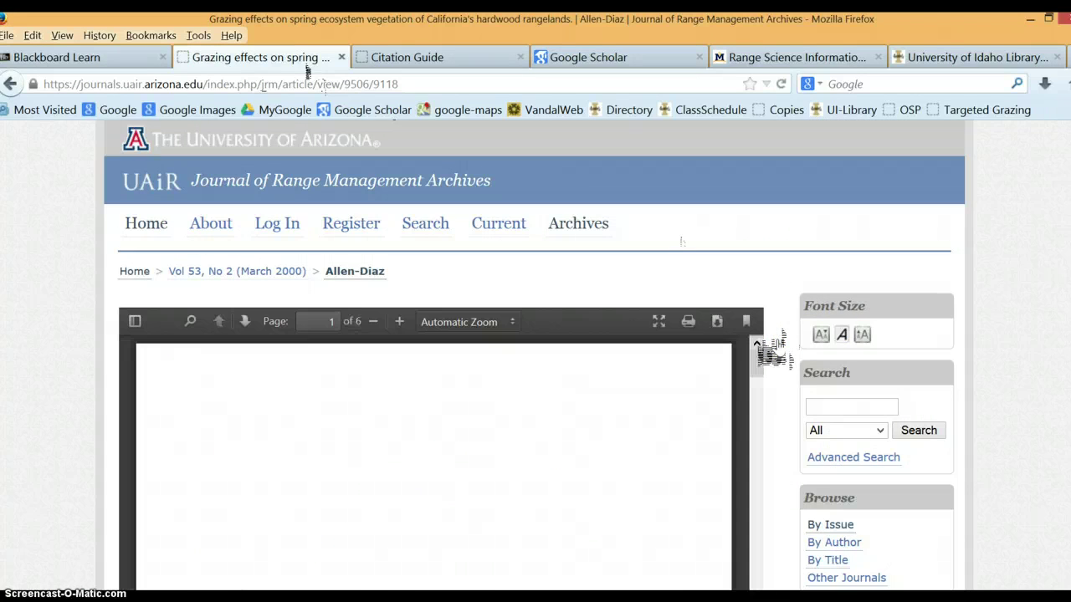
scroll(527, 460, "down", 3)
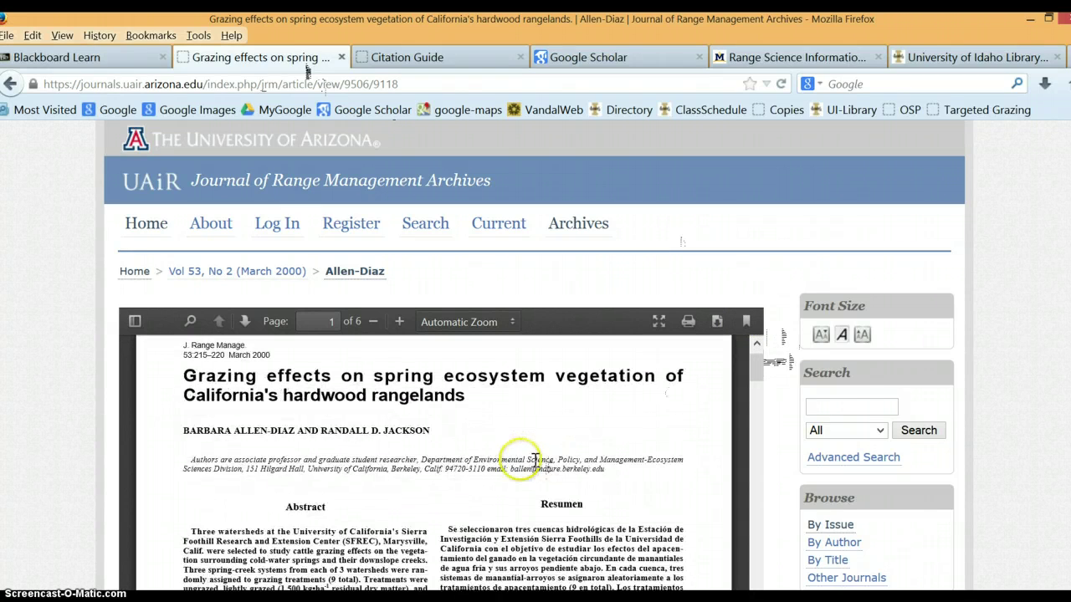
scroll(459, 485, "down", 2)
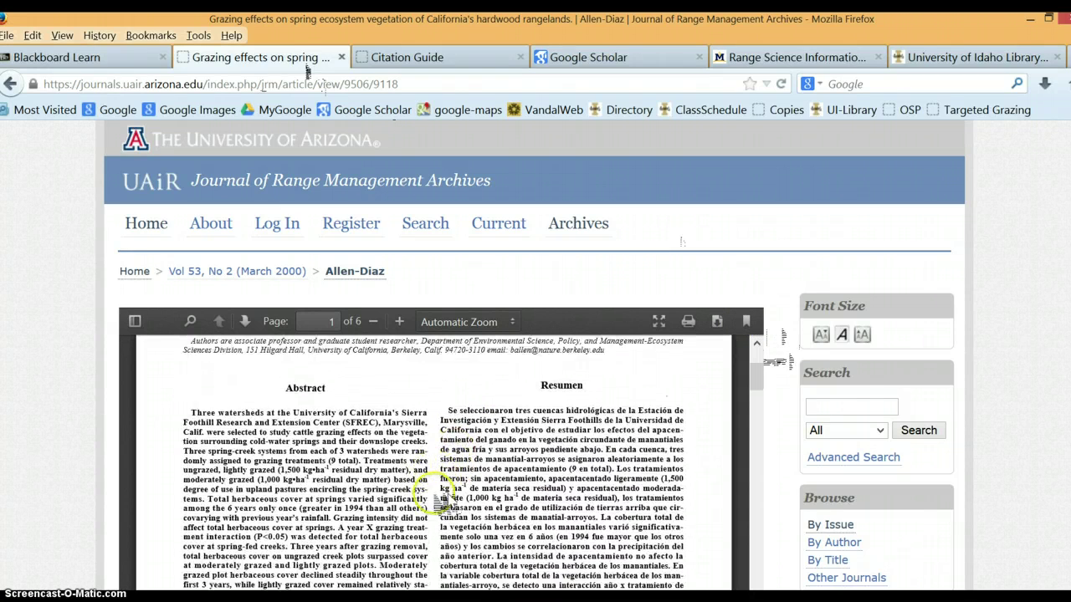
scroll(1054, 355, "down", 3)
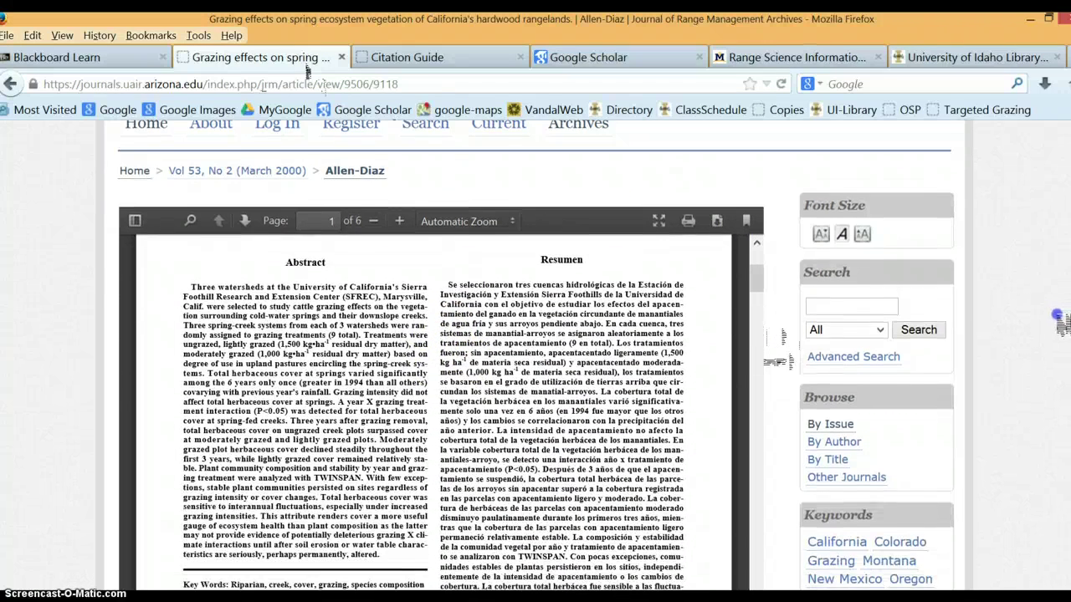
scroll(527, 431, "down", 8)
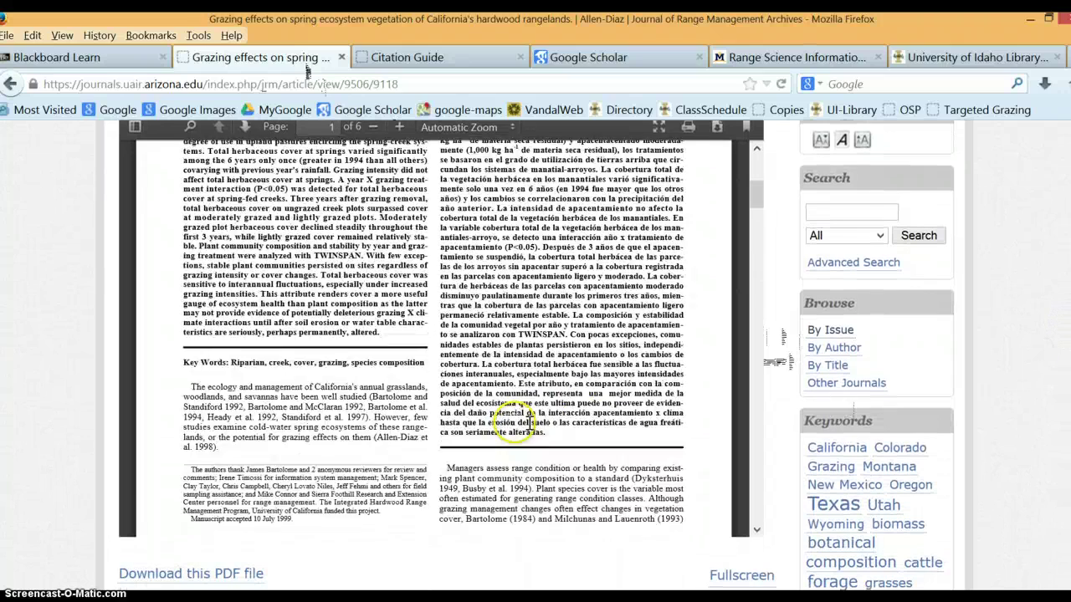
Find the Vegetation sampling section in the article's Methods and highlight the phrase "line-point method (Heady et al. 1959)".
scroll(526, 434, "down", 8)
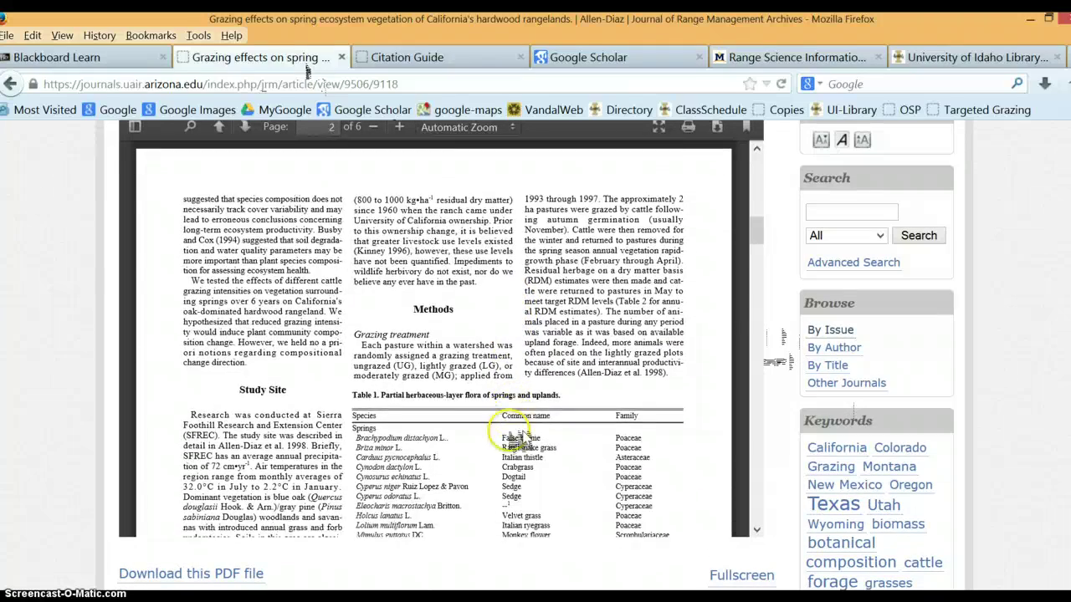
scroll(523, 434, "down", 6)
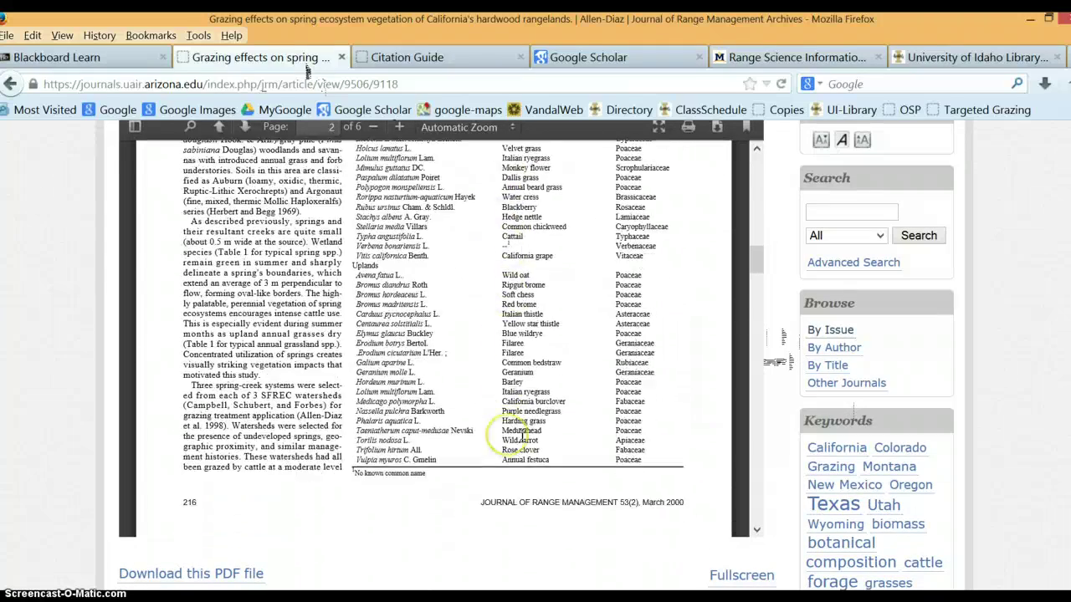
scroll(519, 440, "down", 5)
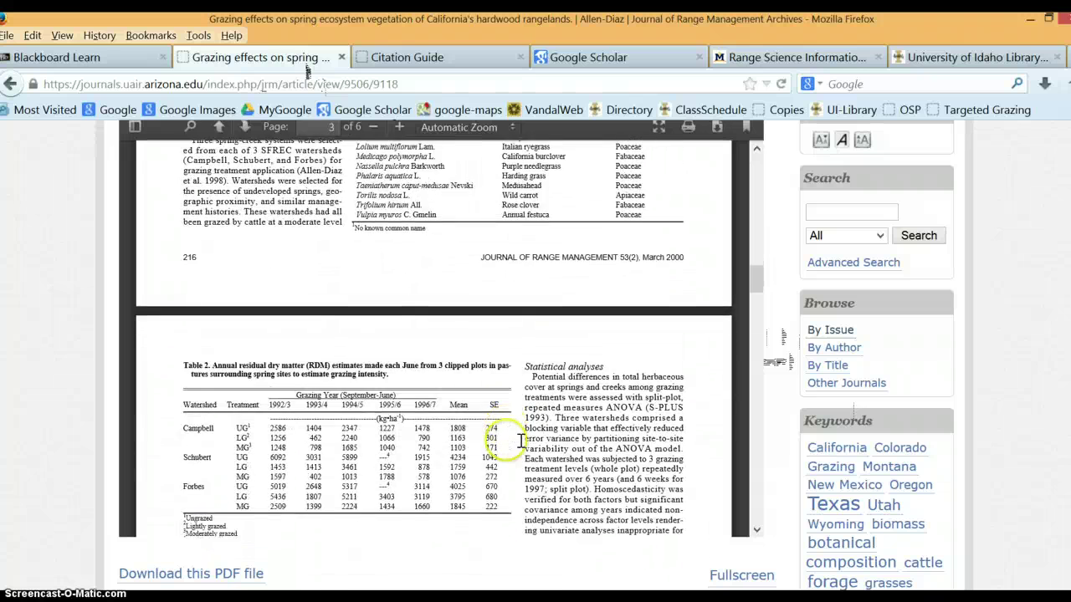
scroll(499, 478, "down", 4)
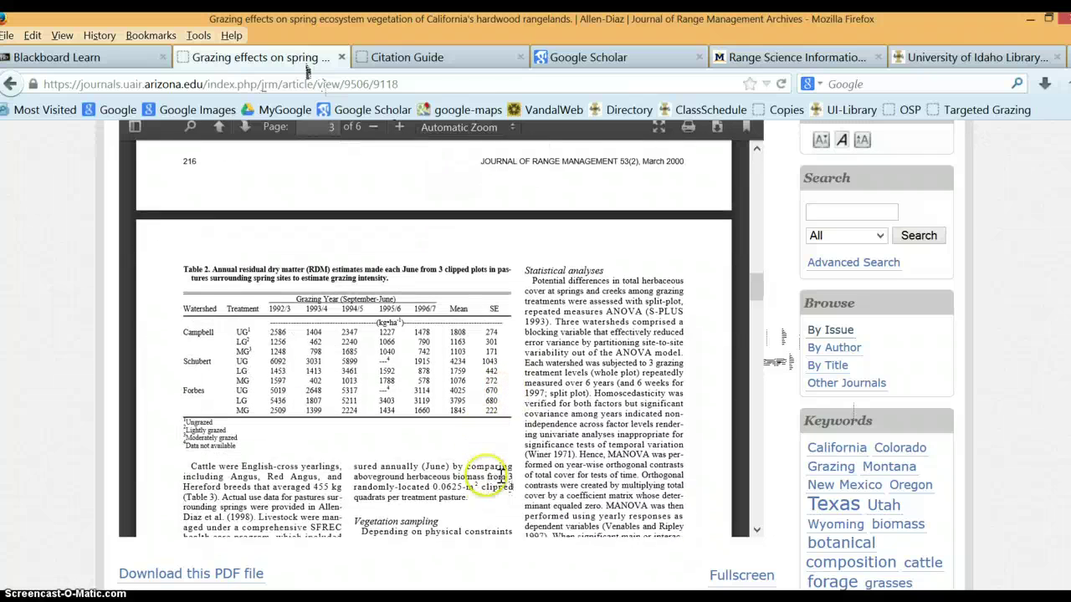
scroll(500, 479, "down", 1)
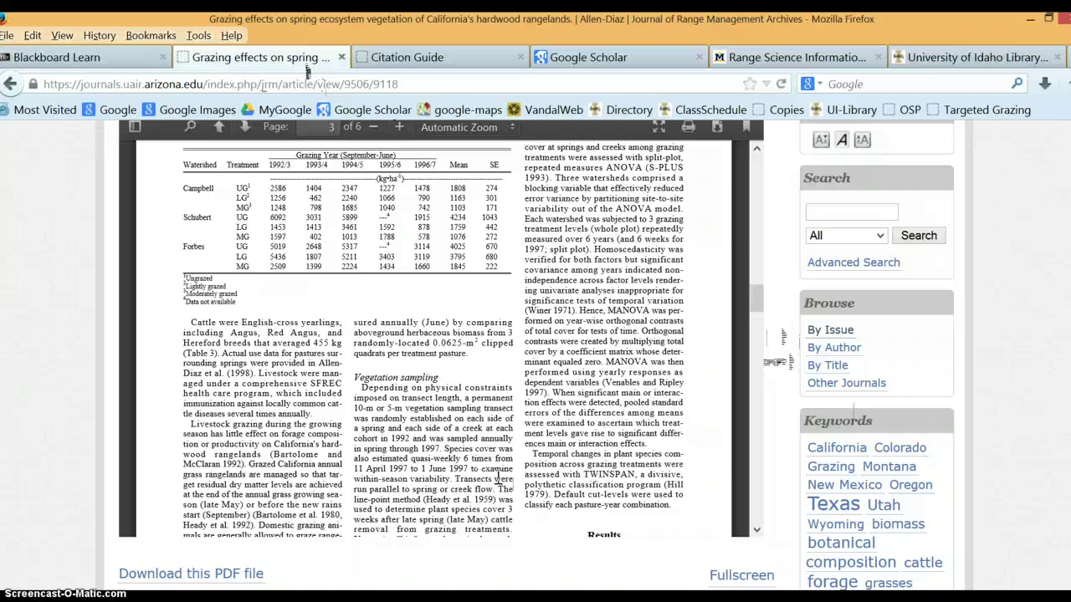
scroll(499, 478, "down", 1)
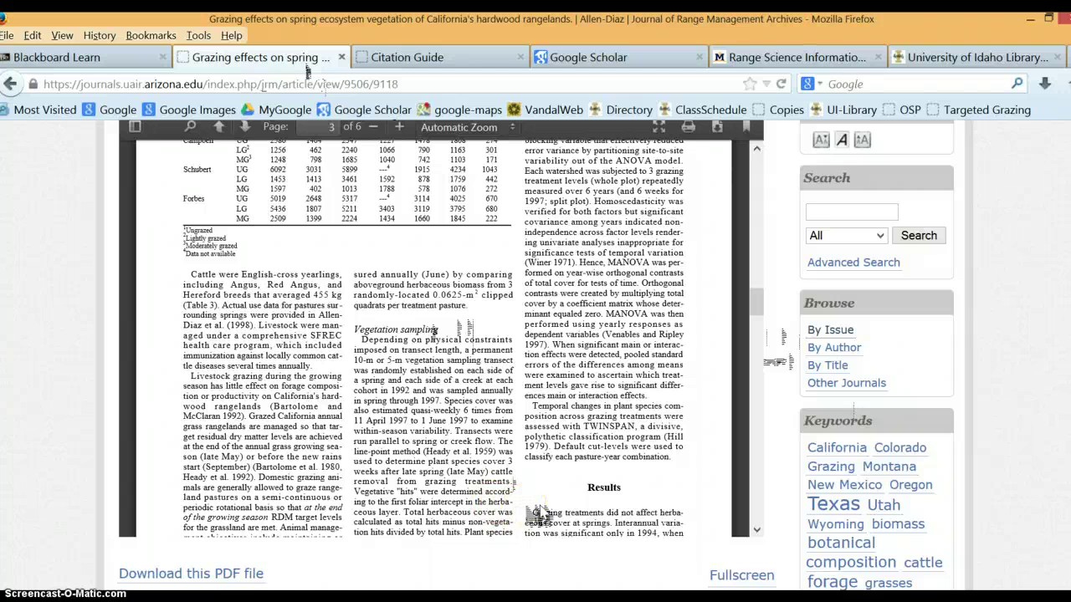
scroll(535, 510, "down", 1)
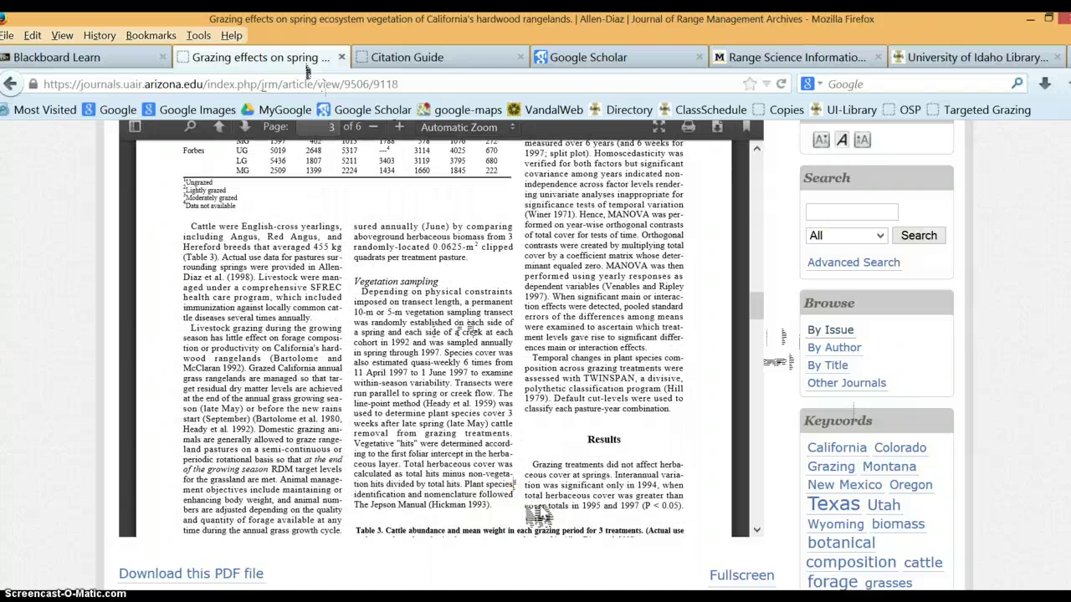
left_click(490, 403)
left_click_drag(505, 403, 355, 406)
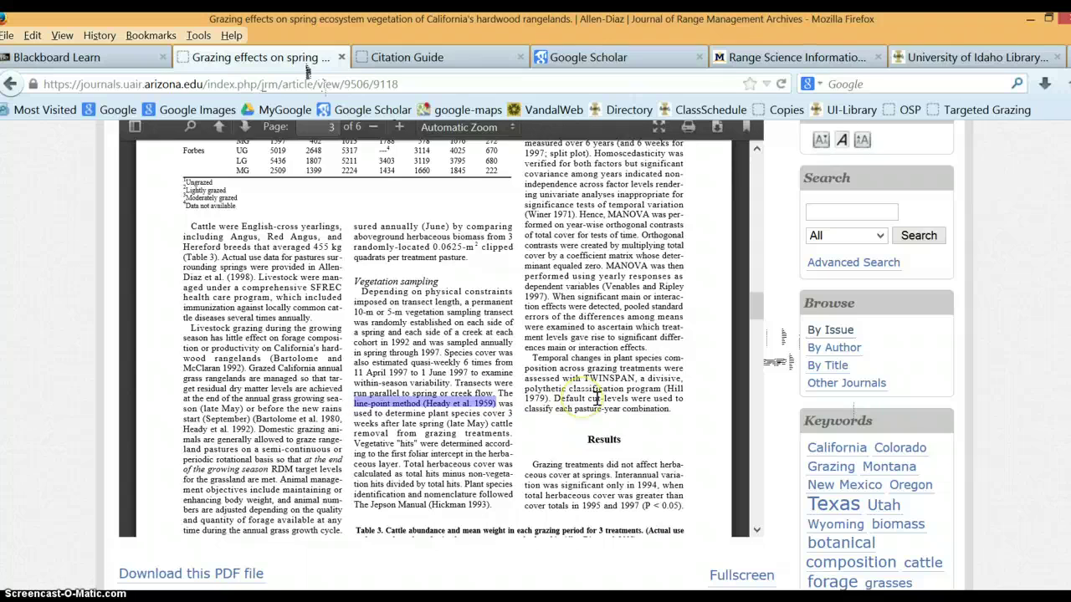
Examine the article's results and the total herbaceous cover graphs in Fig. 1 and Fig. 2.
scroll(595, 418, "down", 5)
scroll(593, 452, "down", 3)
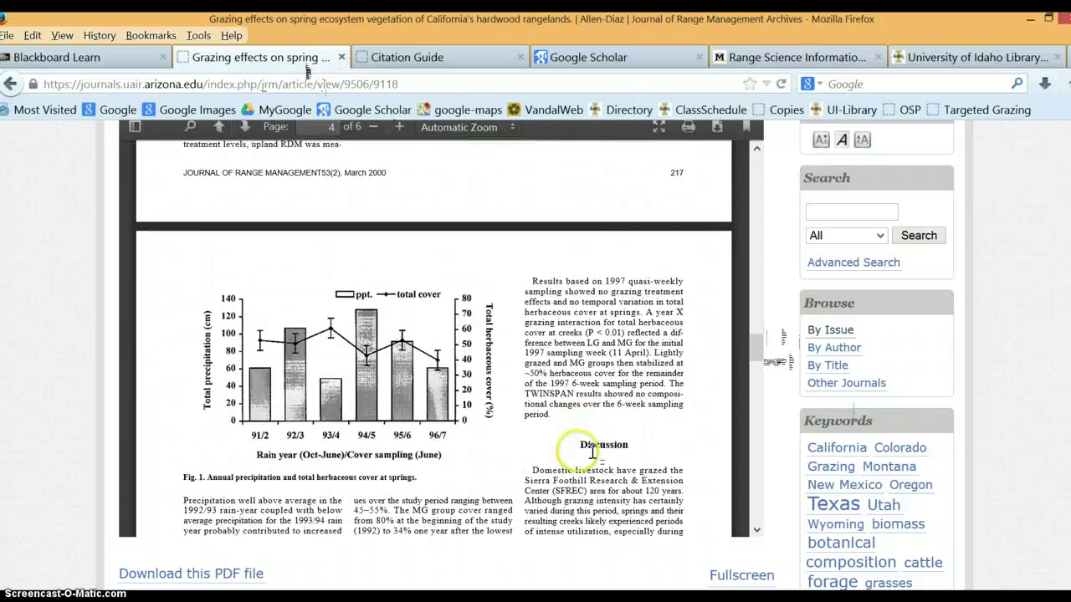
scroll(537, 459, "down", 4)
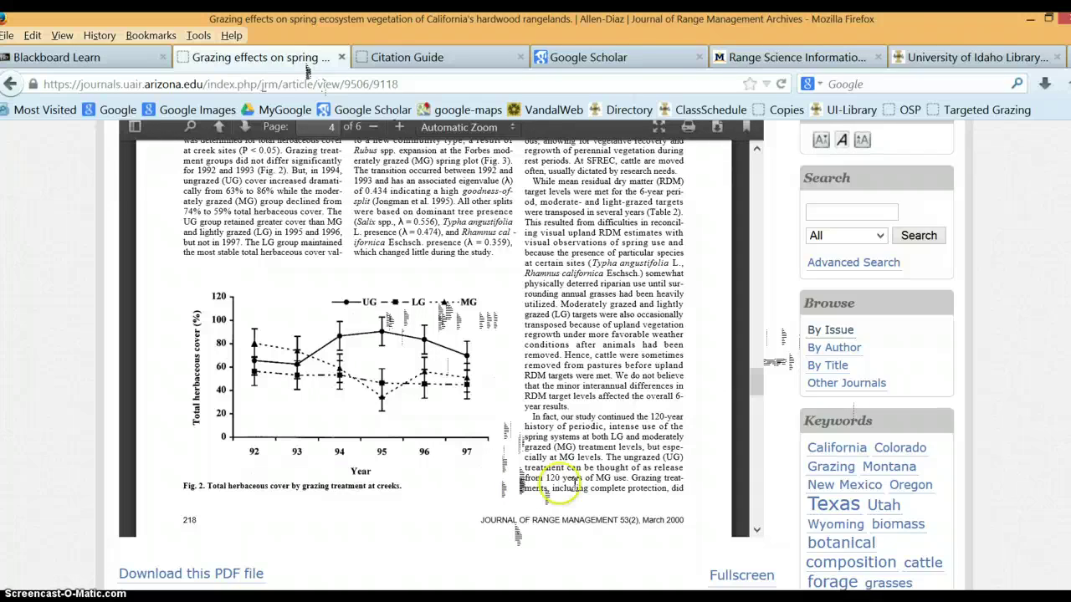
Bring up the download dialog for the article's PDF and cancel it without saving the file.
scroll(670, 431, "up", 10)
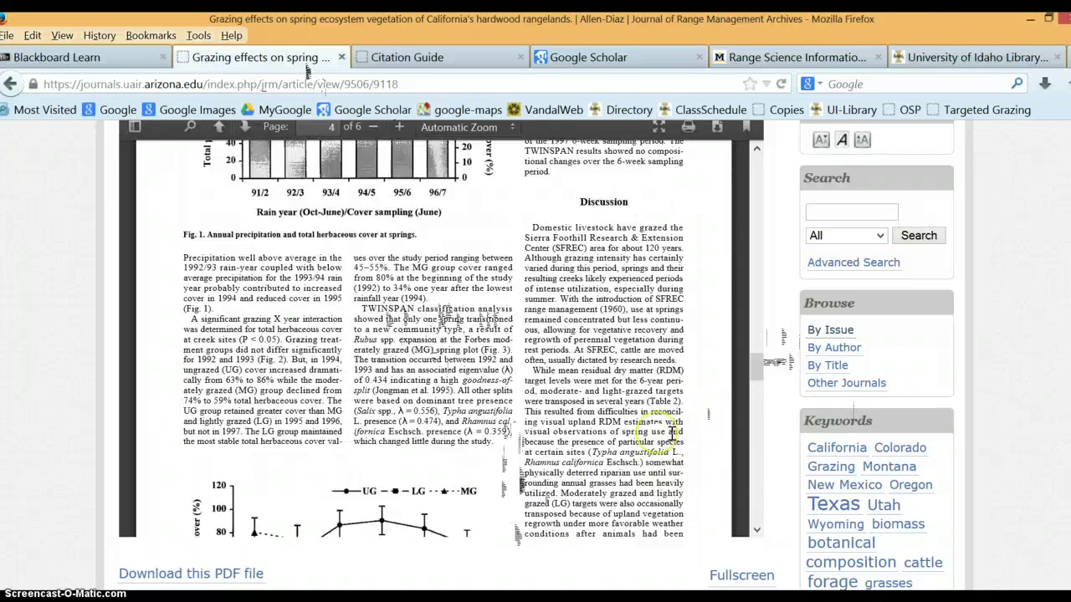
scroll(699, 310, "up", 5)
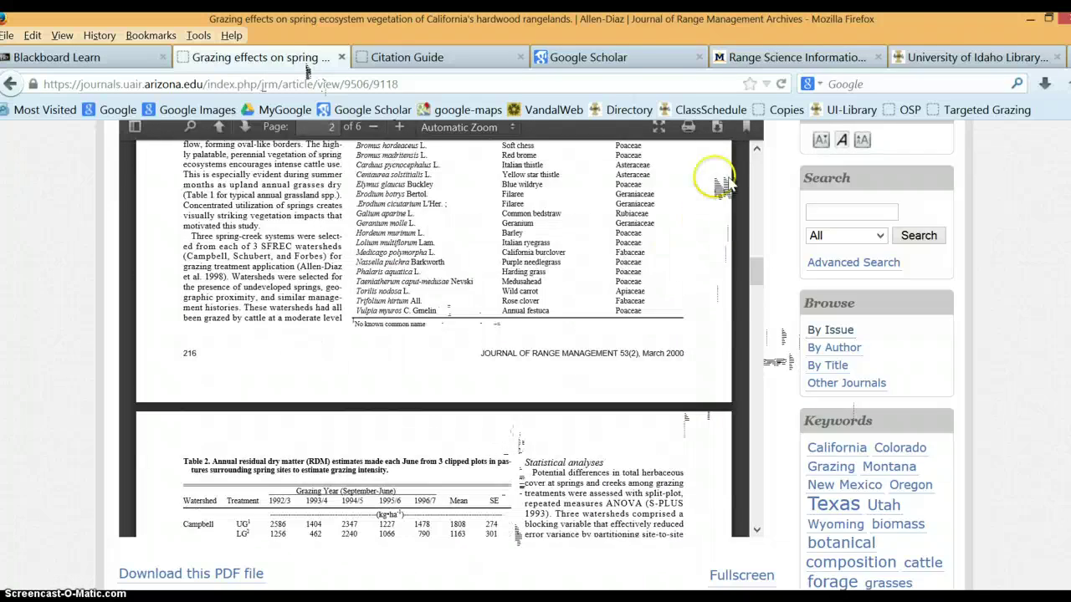
left_click(728, 132)
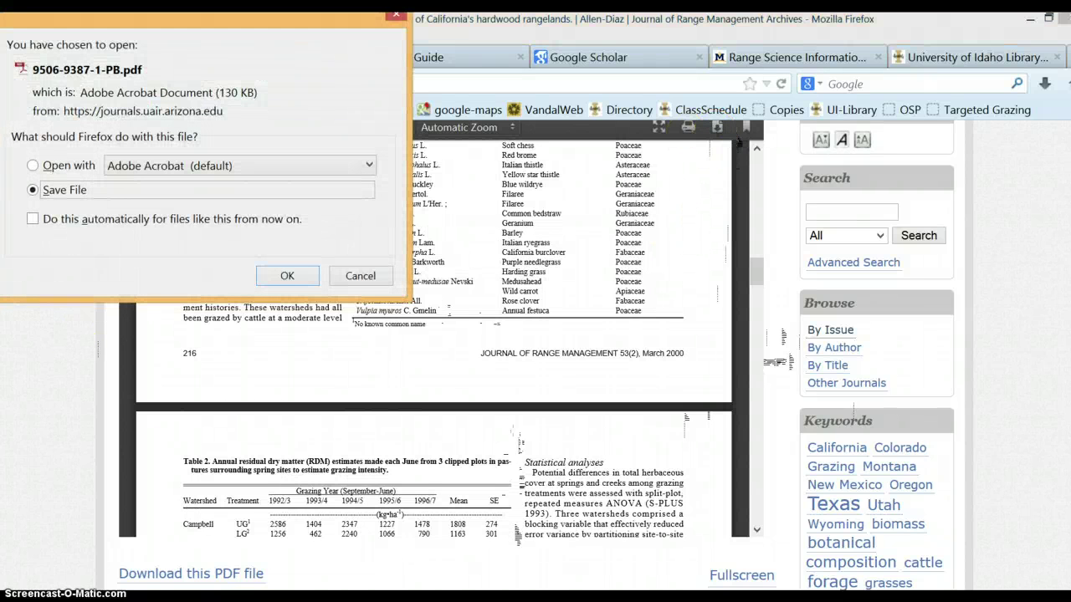
left_click(361, 278)
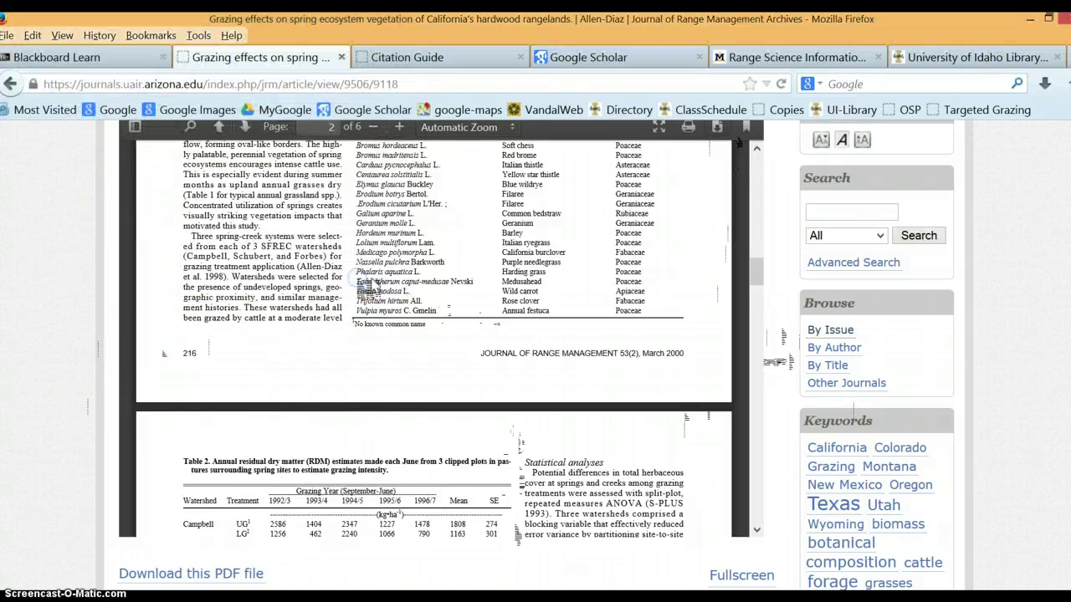
Return to the article's first page and highlight its full title.
scroll(378, 294, "up", 3)
scroll(379, 294, "up", 15)
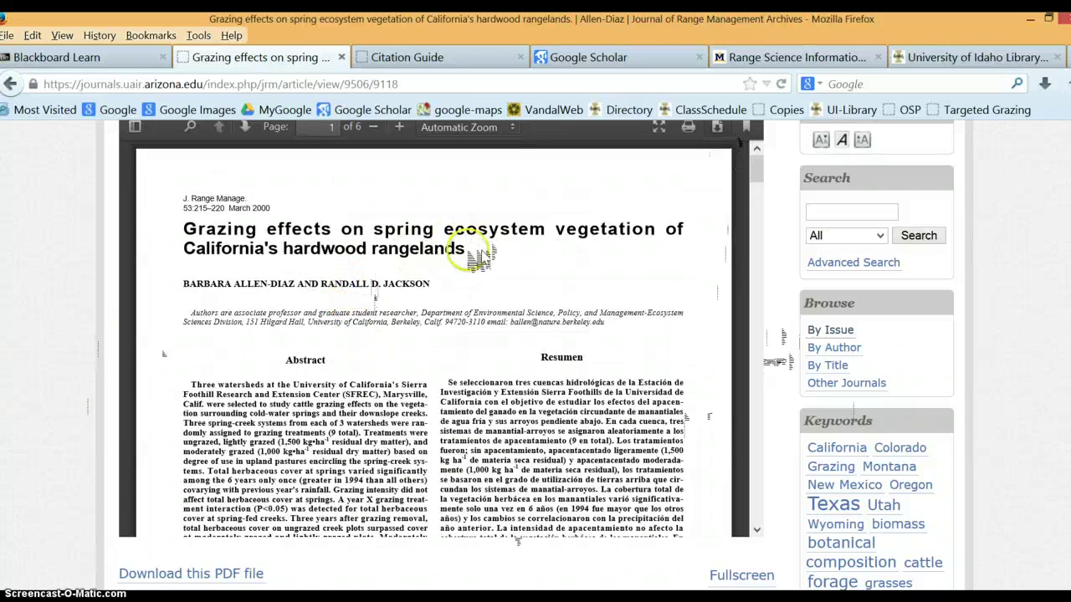
left_click_drag(478, 250, 198, 234)
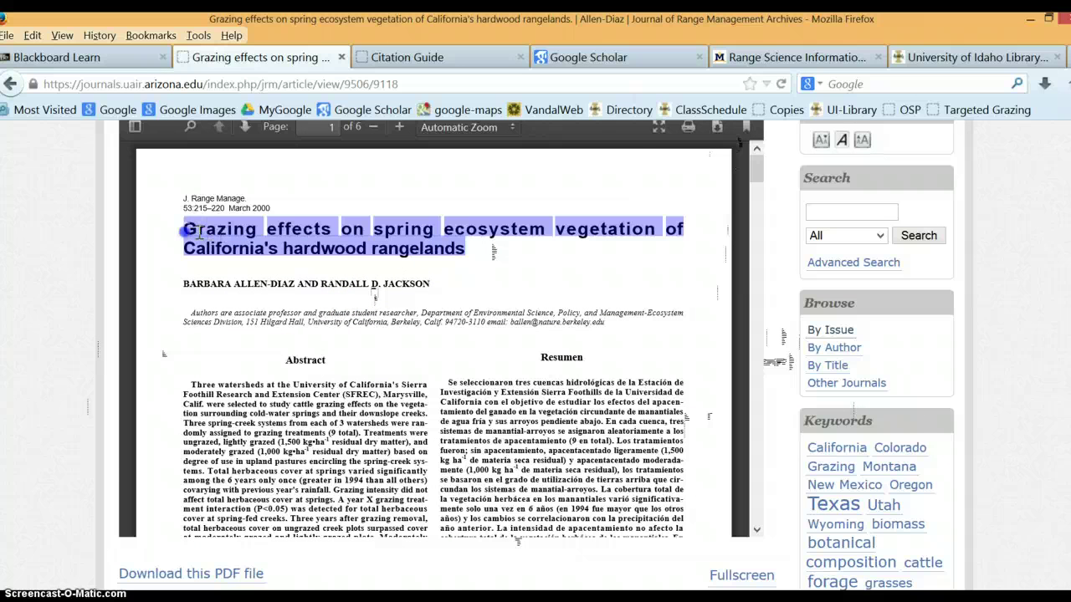
Switch to the Citation Guide page and examine the citation format in its Journal Article section.
left_click(479, 56)
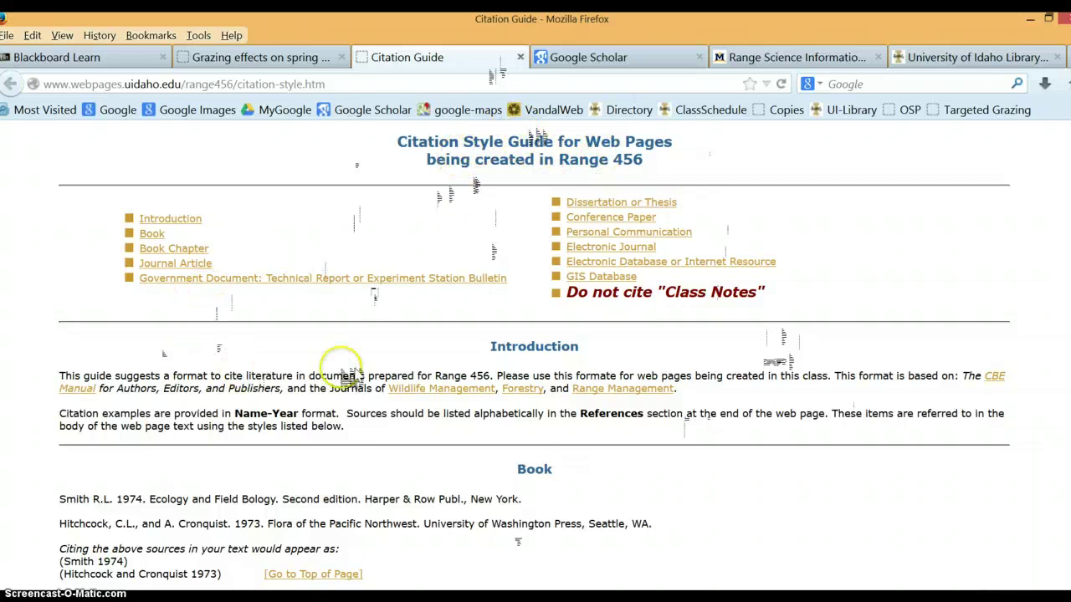
scroll(352, 376, "down", 3)
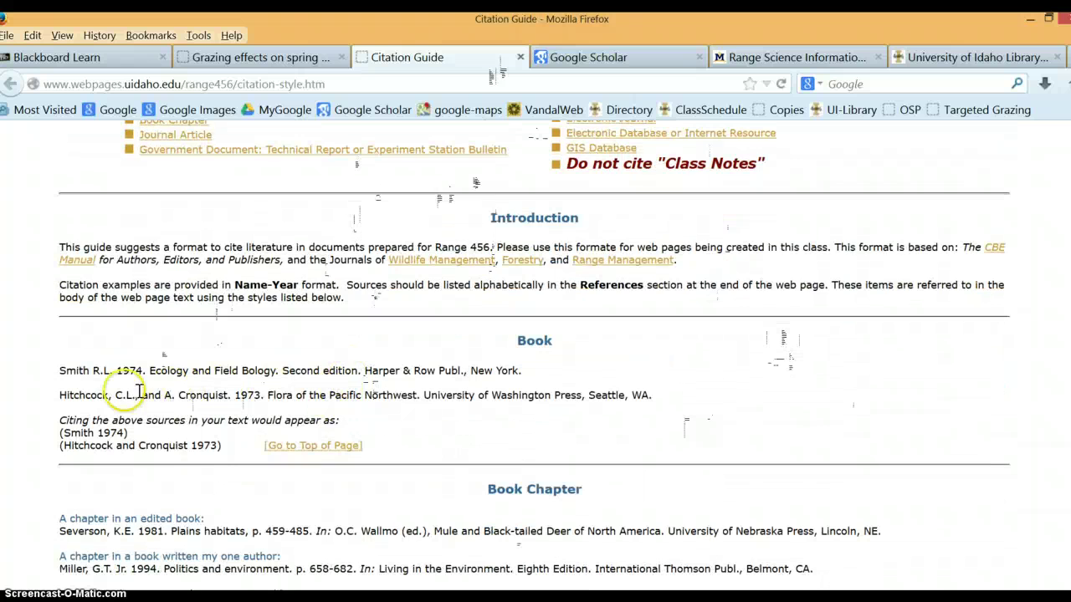
scroll(139, 403, "down", 2)
scroll(307, 410, "down", 4)
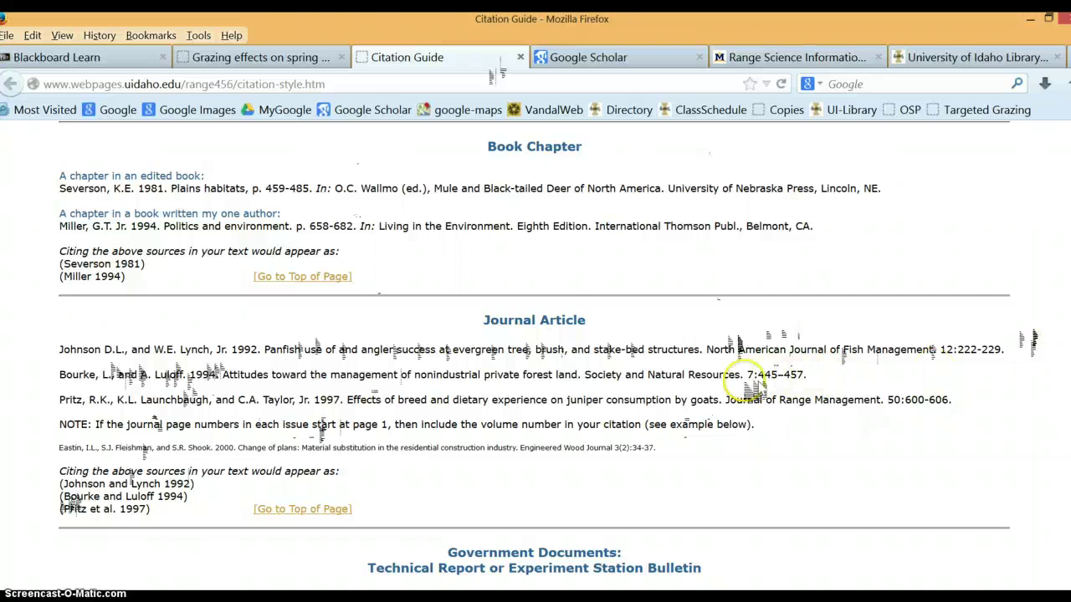
Review the remaining source types in the Citation Guide, from government documents to GIS databases, and return to its introduction.
scroll(712, 411, "down", 10)
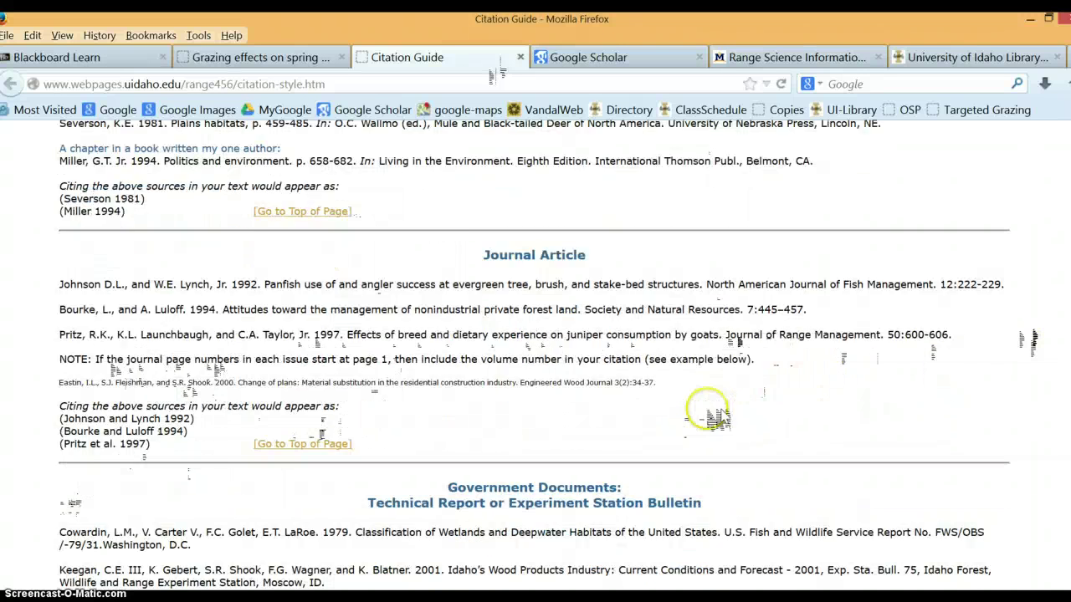
scroll(712, 426, "down", 5)
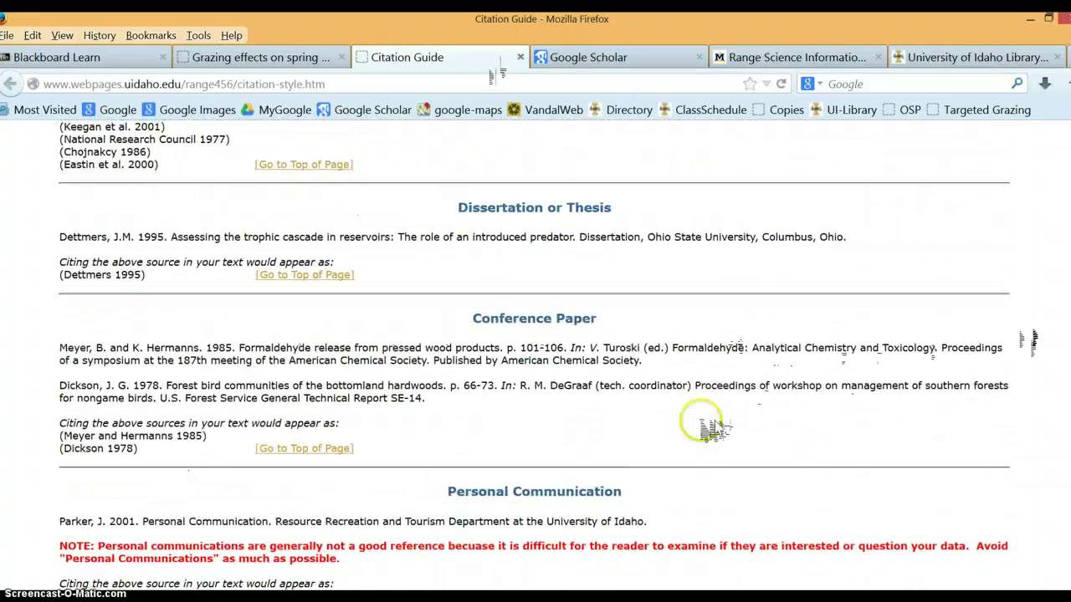
scroll(701, 441, "down", 3)
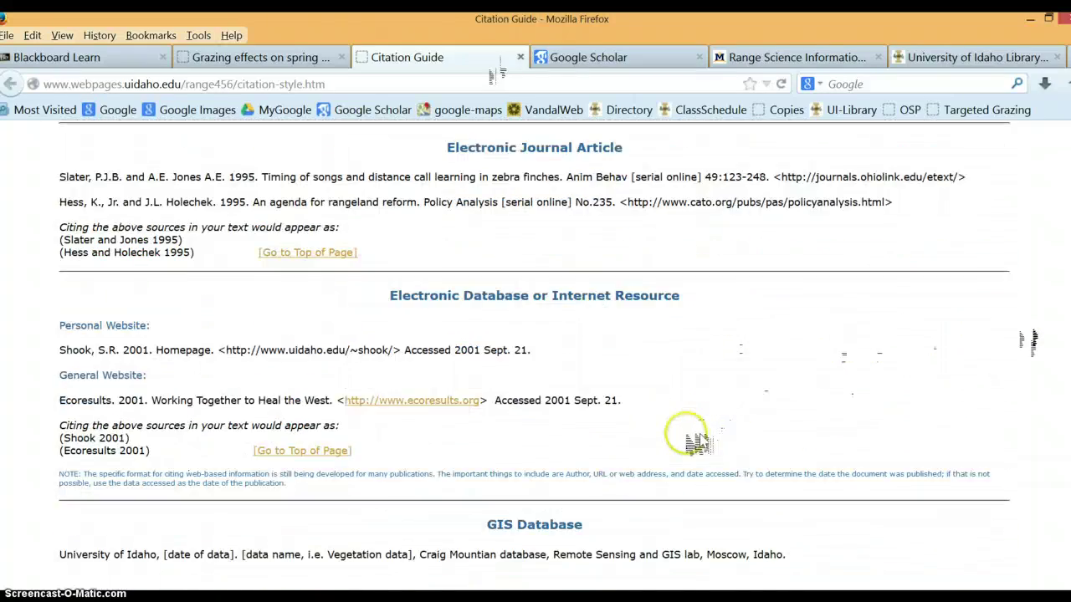
scroll(694, 442, "up", 10)
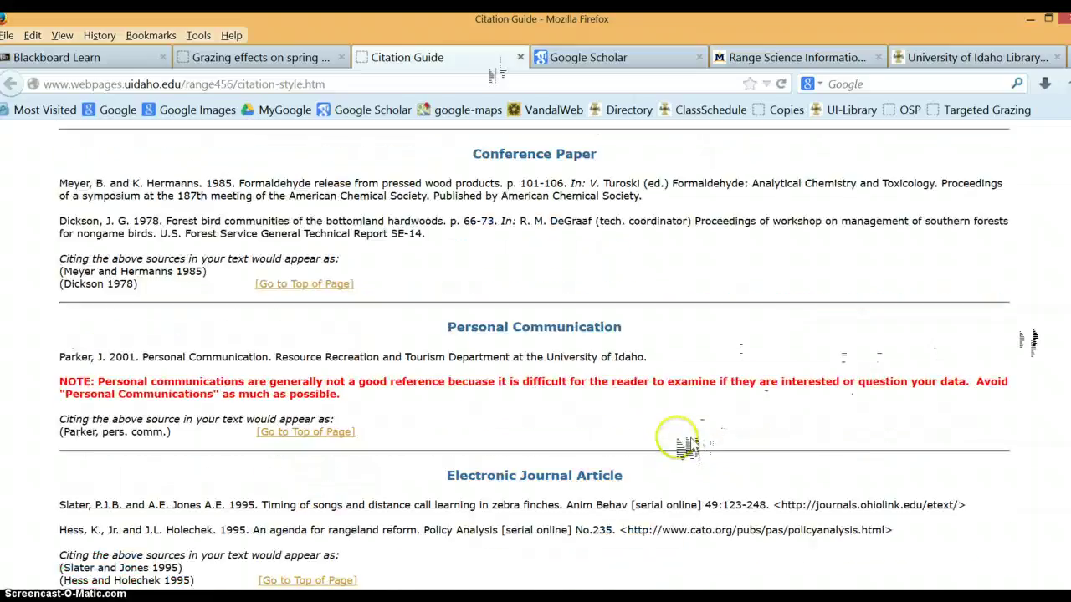
scroll(690, 445, "up", 12)
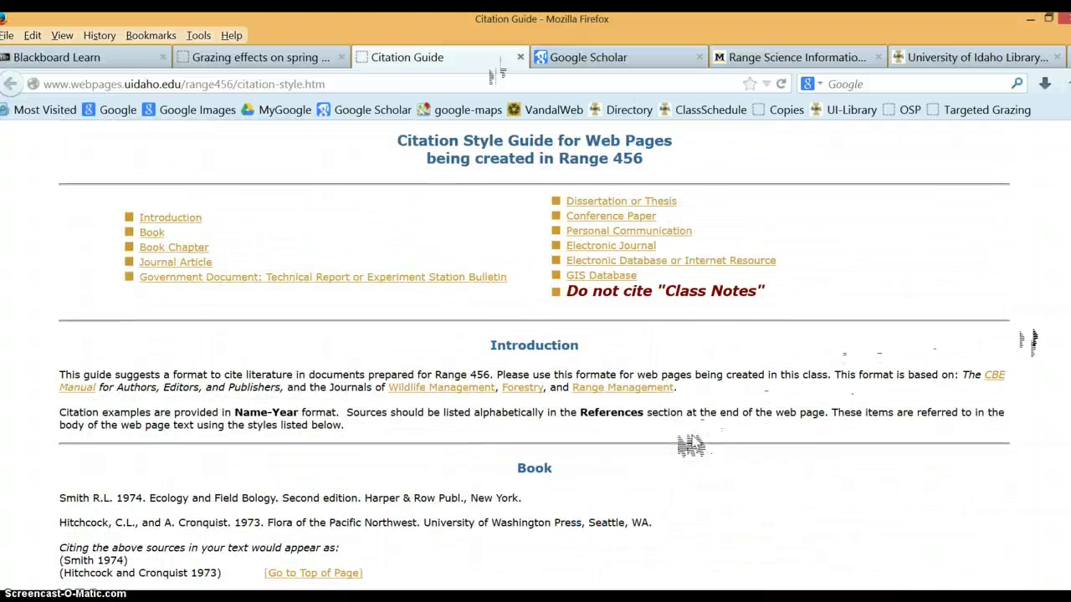
left_click(706, 413)
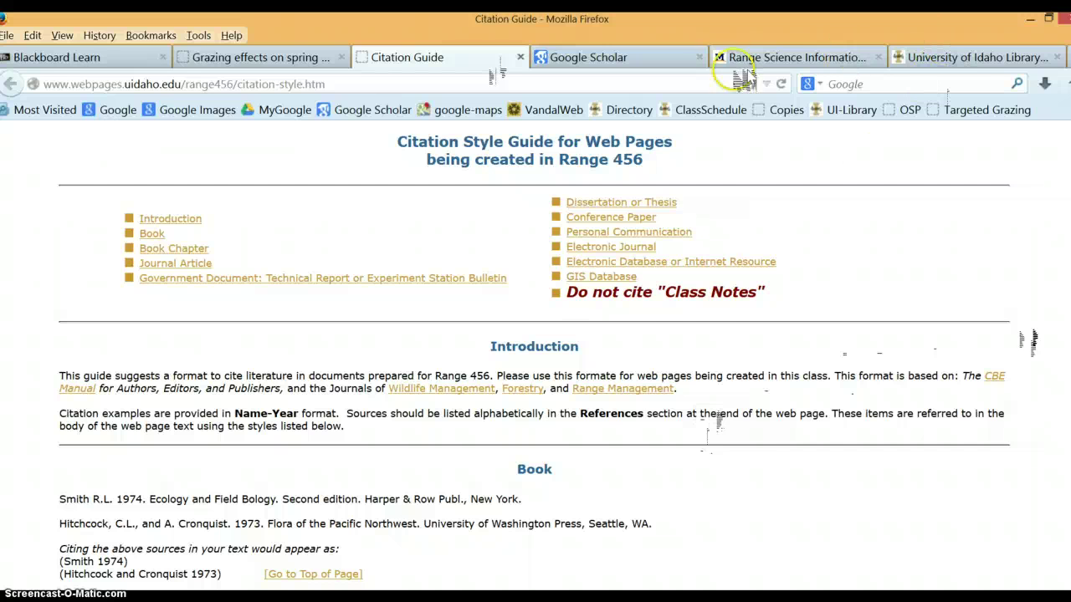
Search Google Scholar for "Grazing effects on spring ecosystem vegetation of California's hardwood rangelands".
left_click(667, 61)
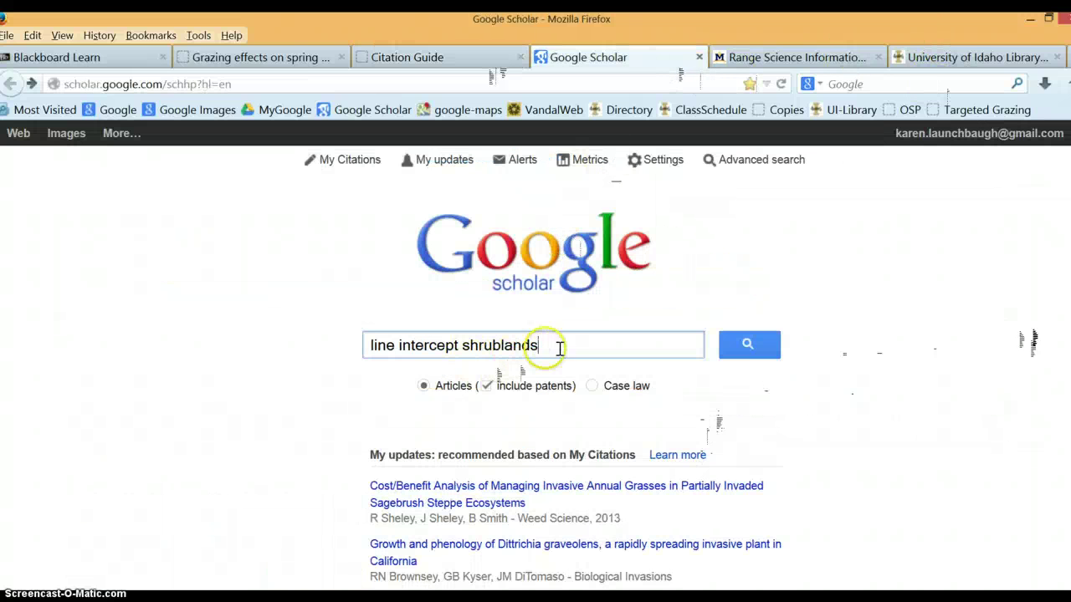
left_click_drag(540, 344, 386, 343)
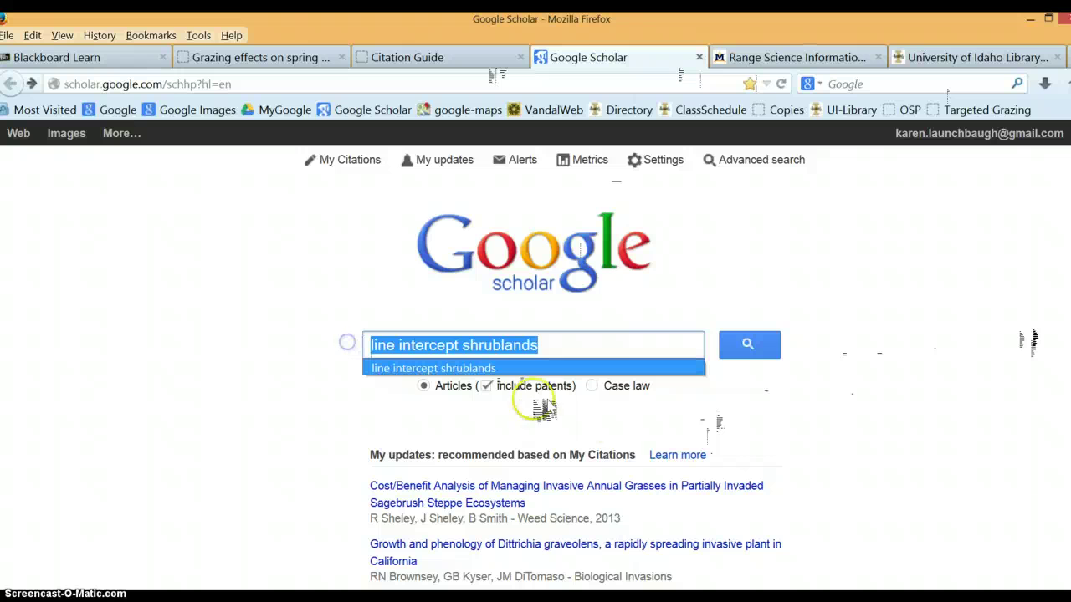
type("vegetation of California's hardwood rangelands")
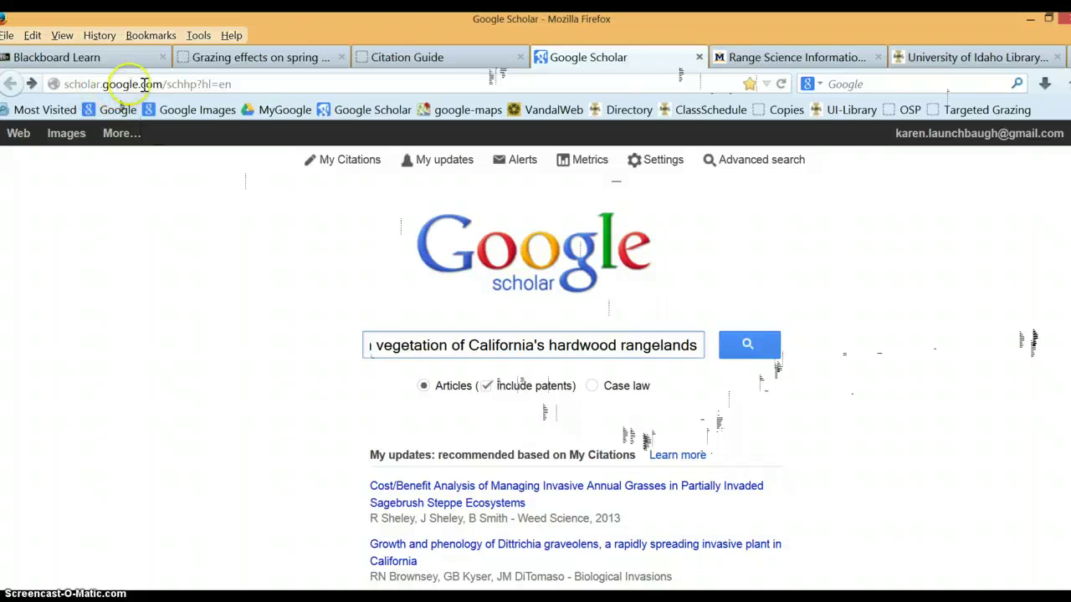
left_click(749, 348)
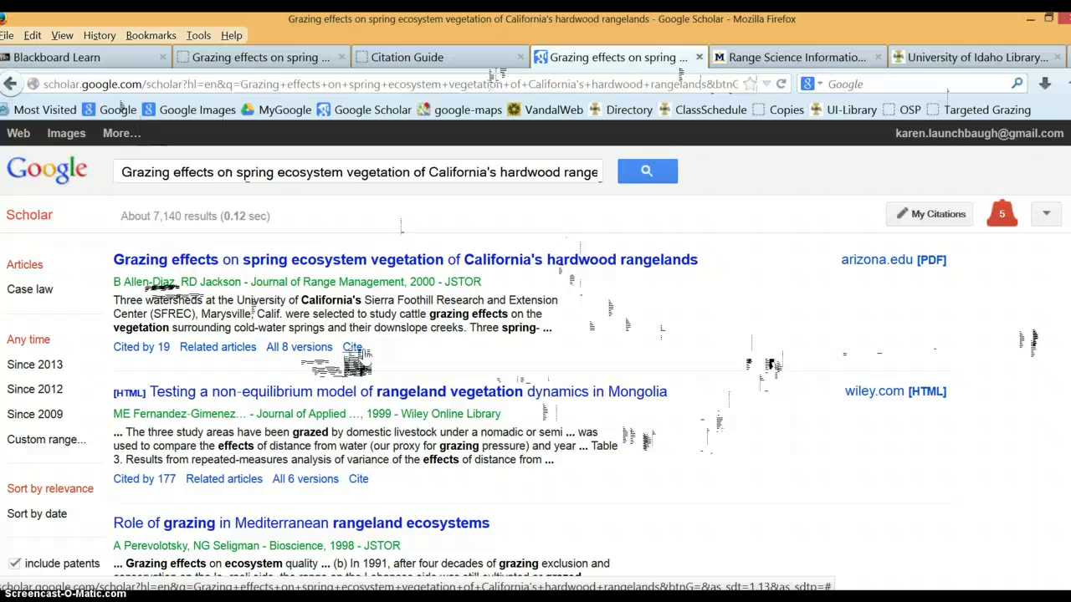
Copy the APA citation of the grazing effects article from Google Scholar and paste it into a blank Notepad document.
left_click(353, 347)
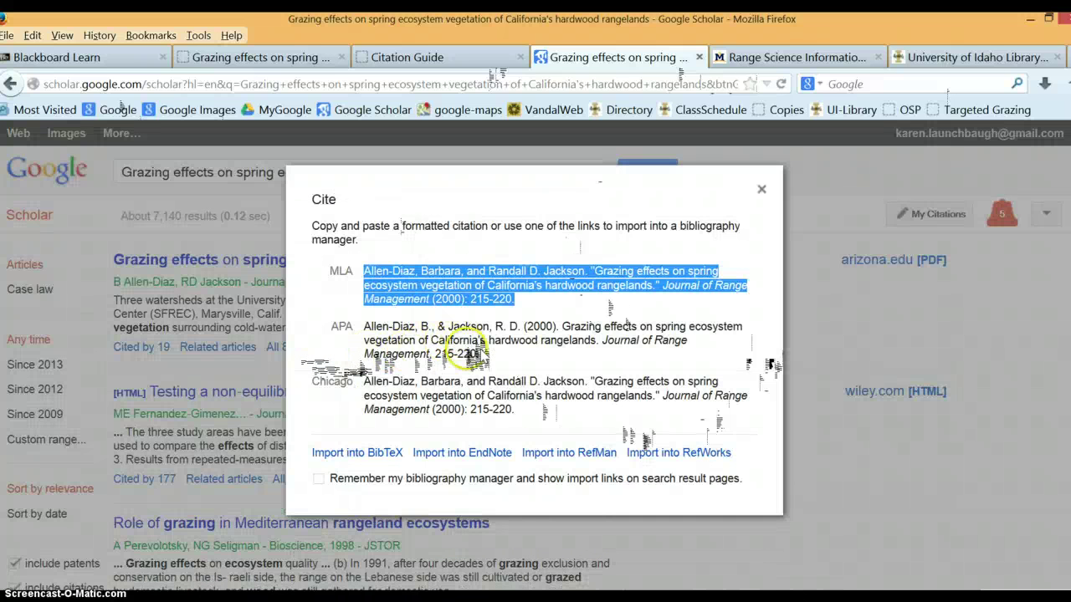
left_click(368, 345)
key("ctrl+c")
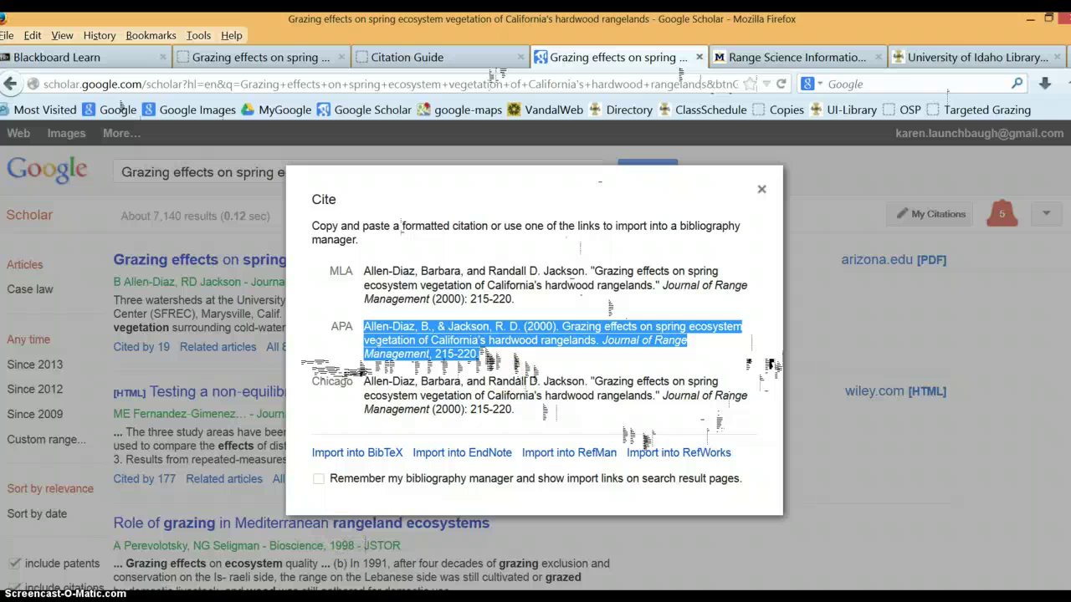
key("alt+Tab")
key("ctrl+v")
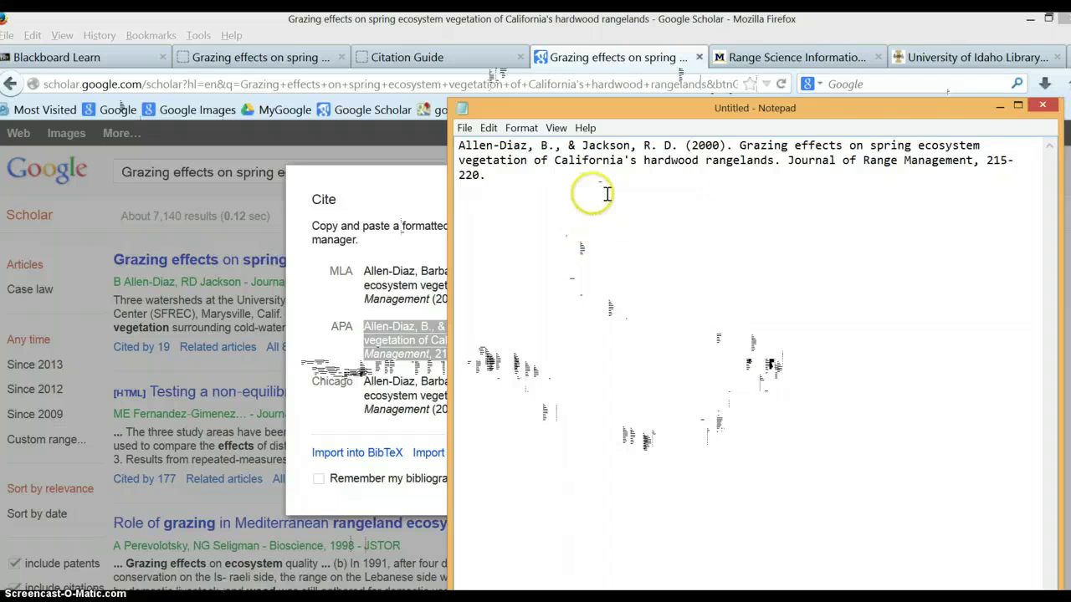
Look up the journal volume on the article's first page and insert "53:" before the page range in the Notepad citation.
left_click(989, 160)
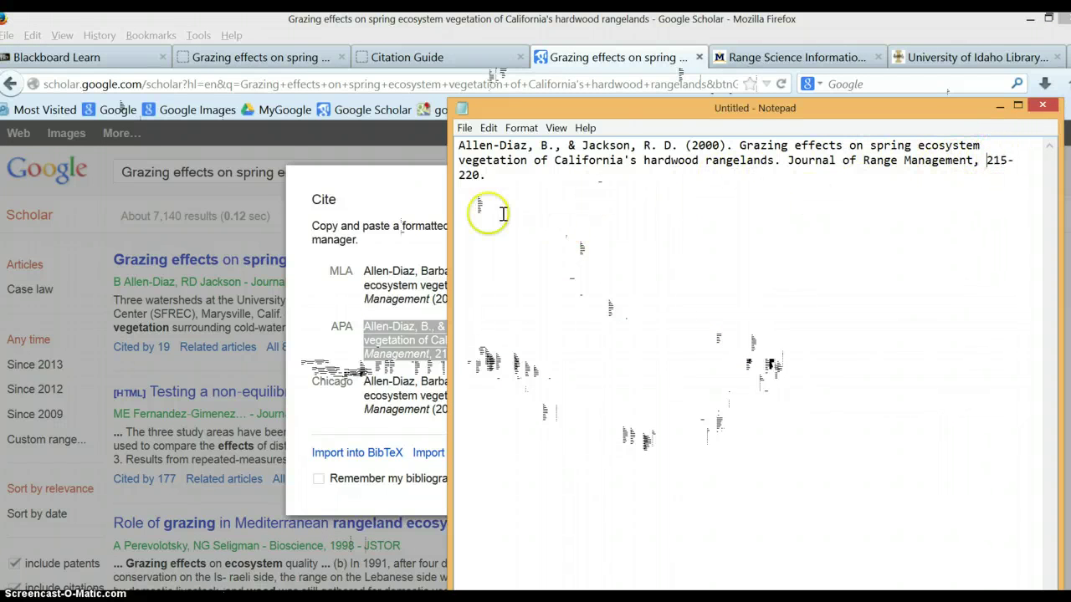
left_click(281, 63)
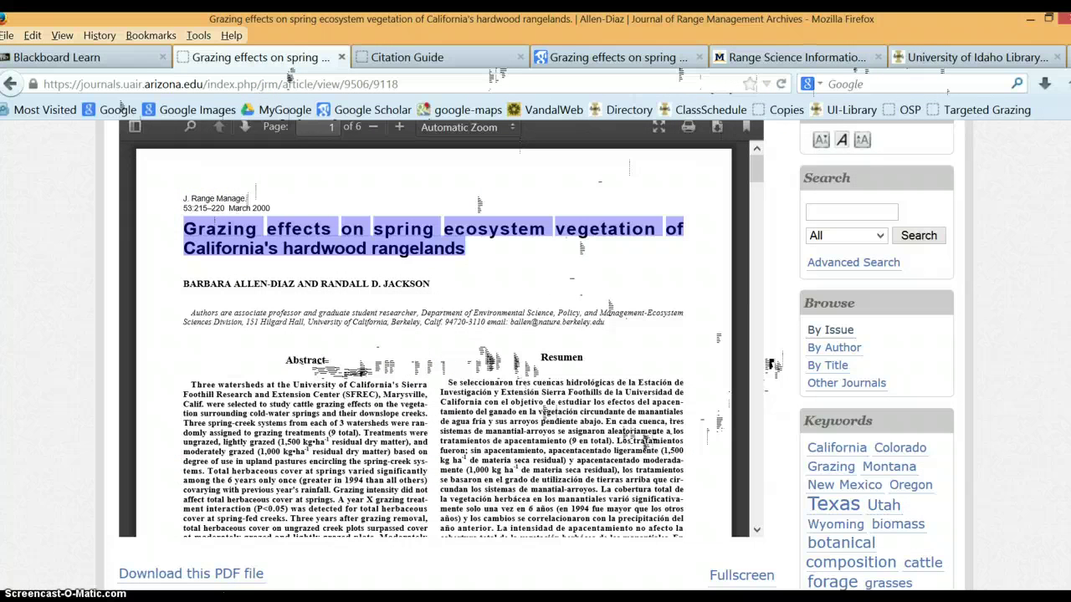
key("alt+Tab")
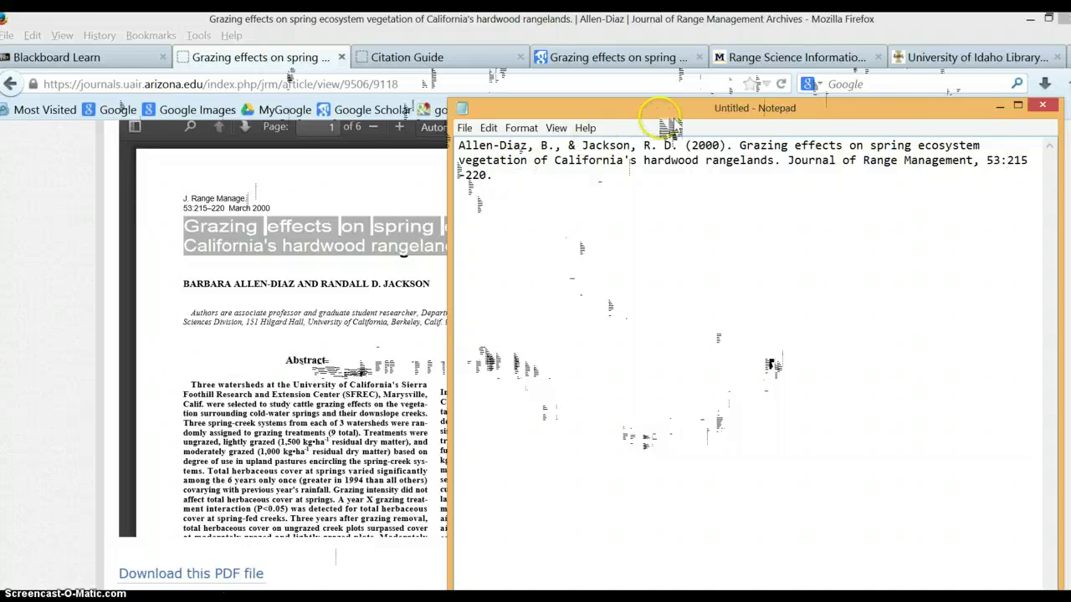
Close the Notepad document without saving, return to Google Scholar and dismiss the article's citation formats.
left_click(1044, 106)
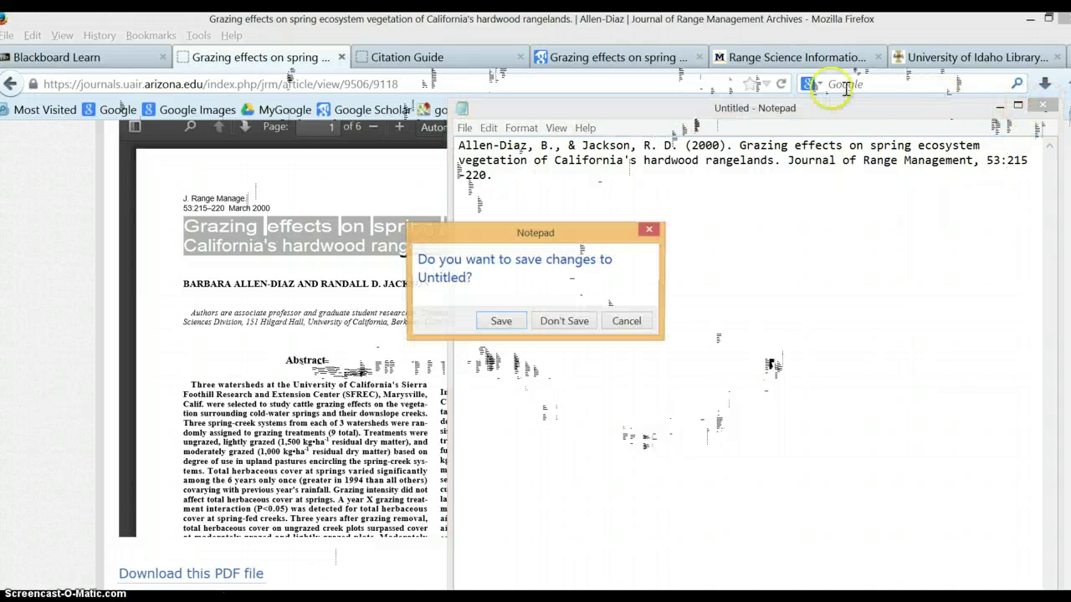
left_click(564, 323)
left_click(661, 57)
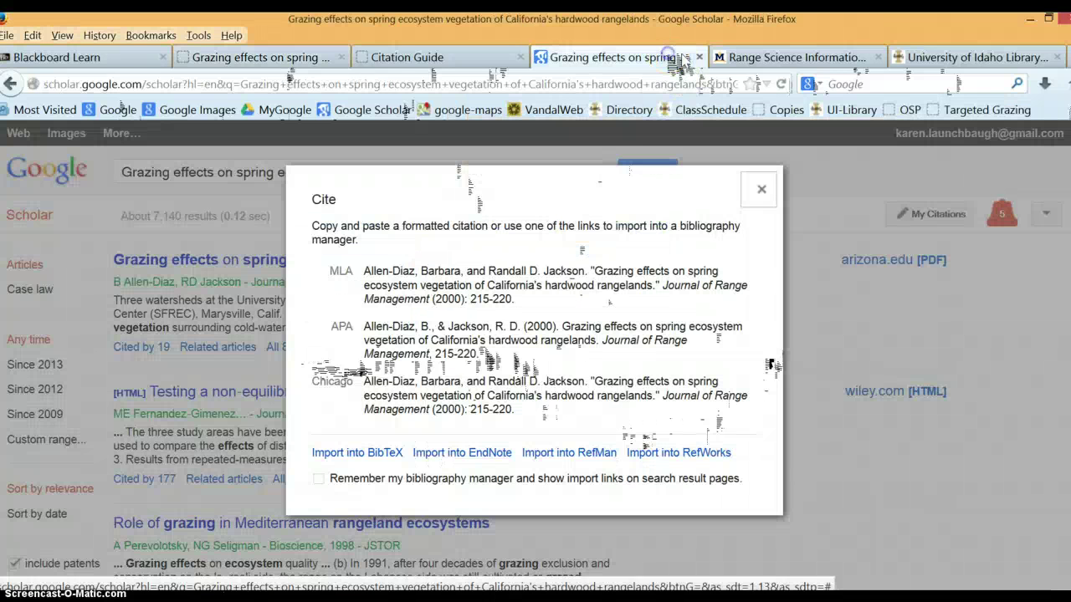
left_click(762, 190)
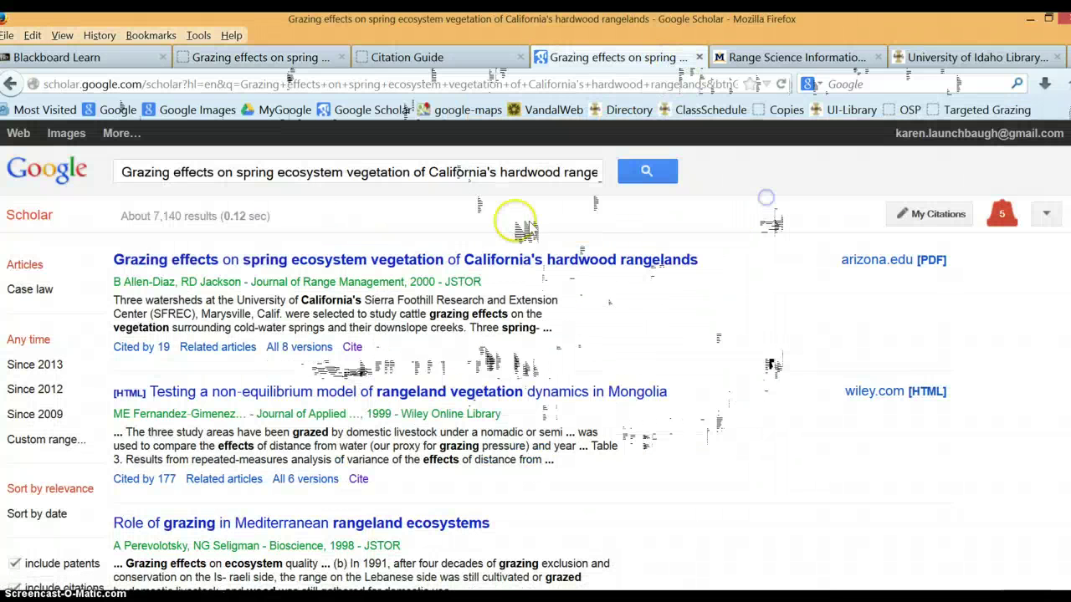
Replace the article title in the Google Scholar query with "line intercept shrublands" and run the search.
left_click_drag(124, 172, 816, 184)
key("ctrl+x")
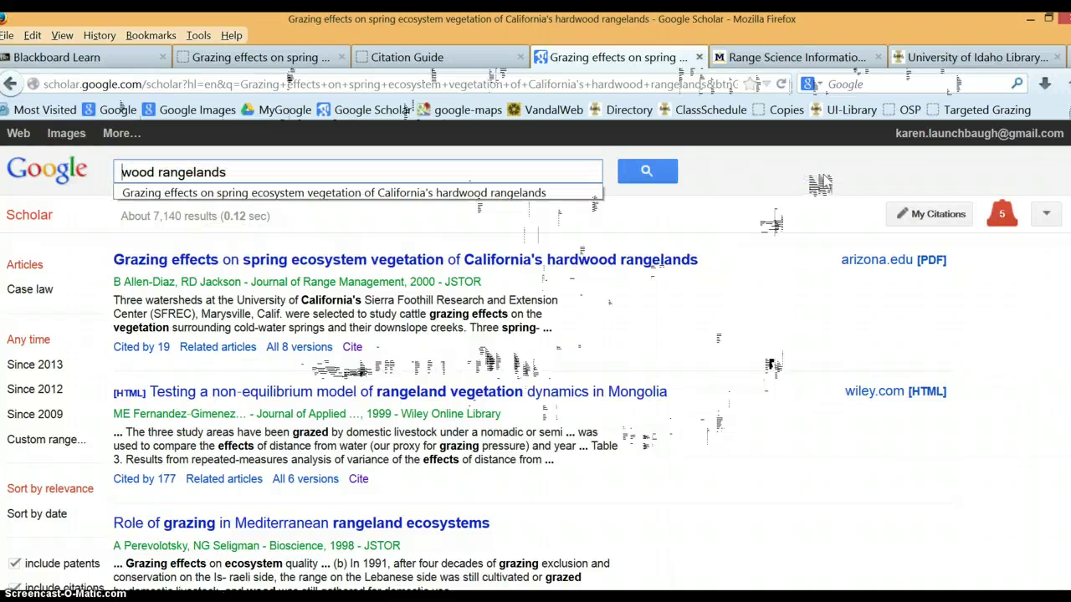
key("Delete")
key("Delete")
key("Delete")
key("Delete")
key("Delete")
key("Delete")
type("lin")
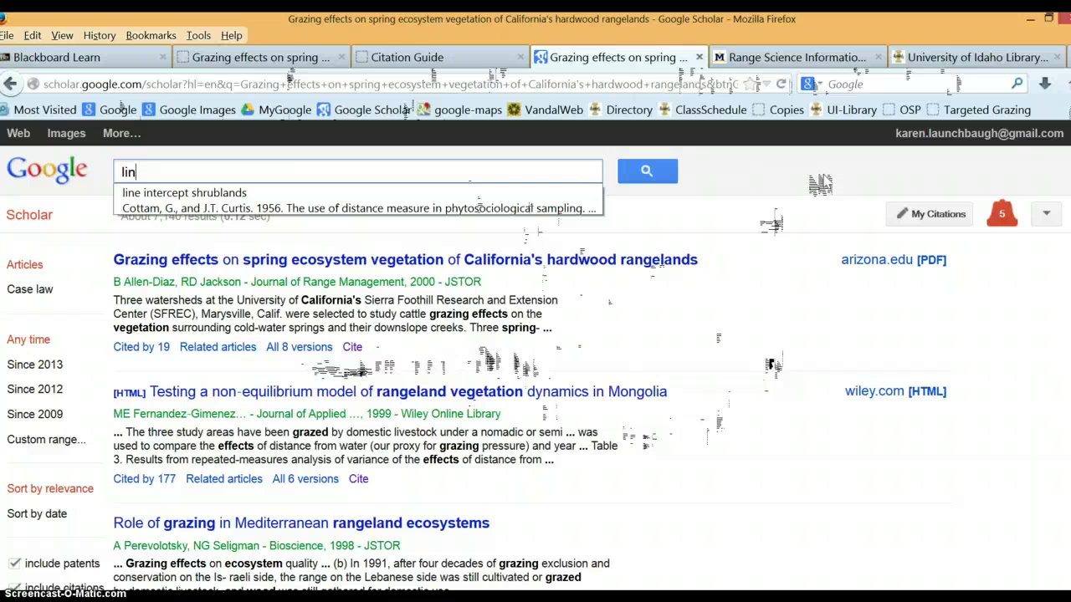
left_click(243, 194)
left_click(646, 171)
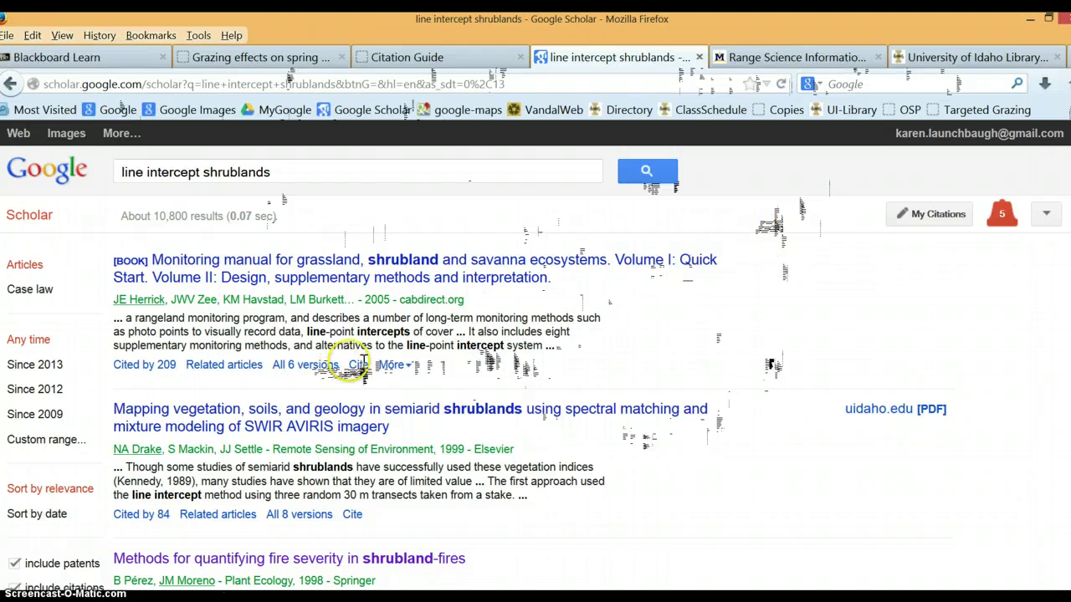
Open the search result "Methods for quantifying fire severity in shrubland-fires".
scroll(457, 442, "down", 3)
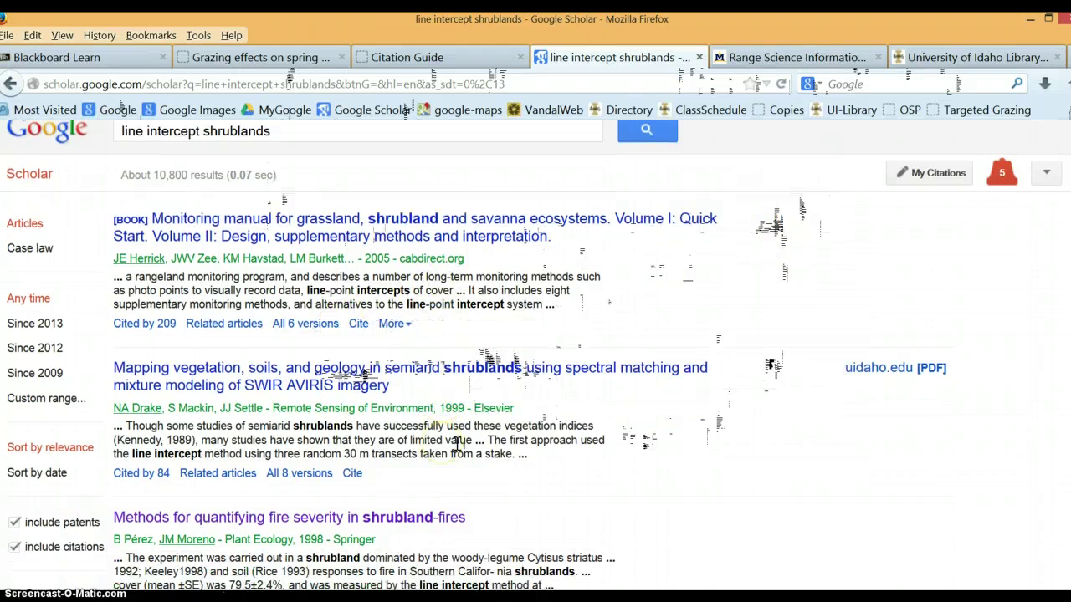
scroll(424, 467, "down", 1)
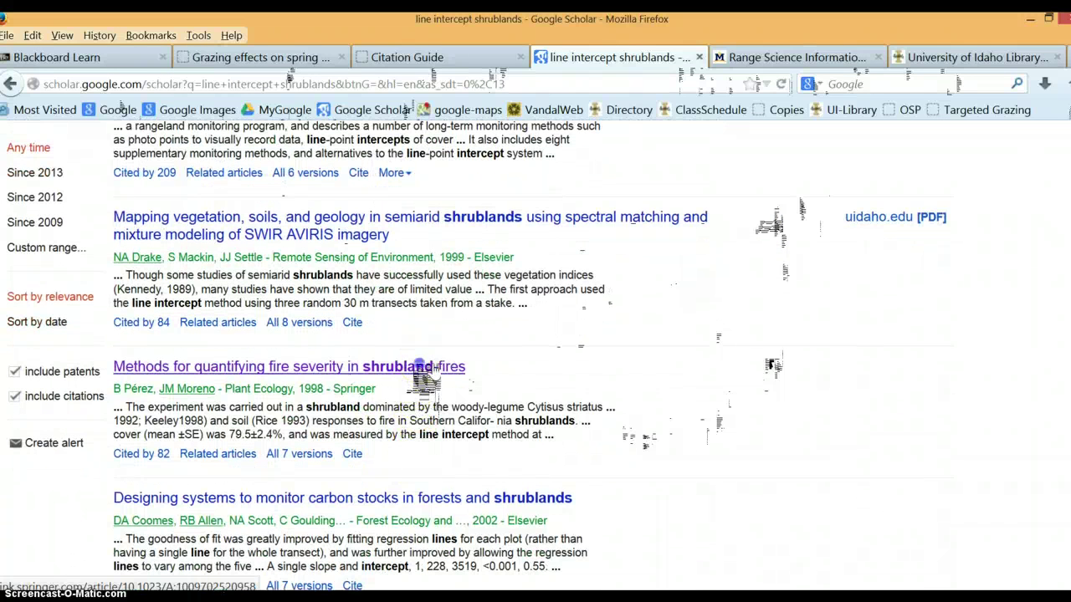
left_click(423, 370)
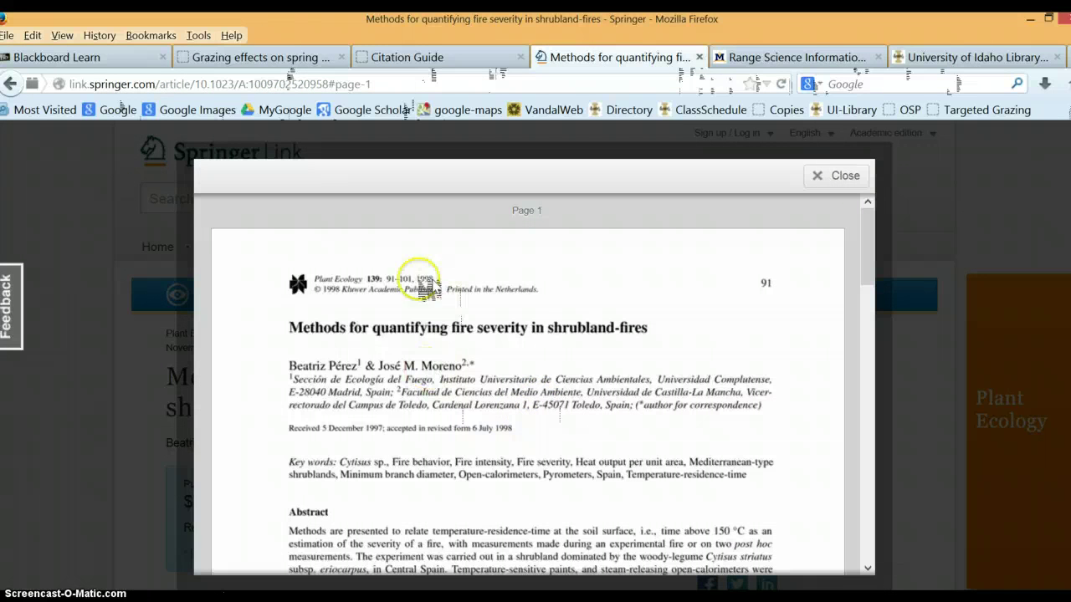
Read through the two-page Springer preview of the fire severity article, from the abstract to Material and methods, and return to its title.
scroll(460, 460, "down", 5)
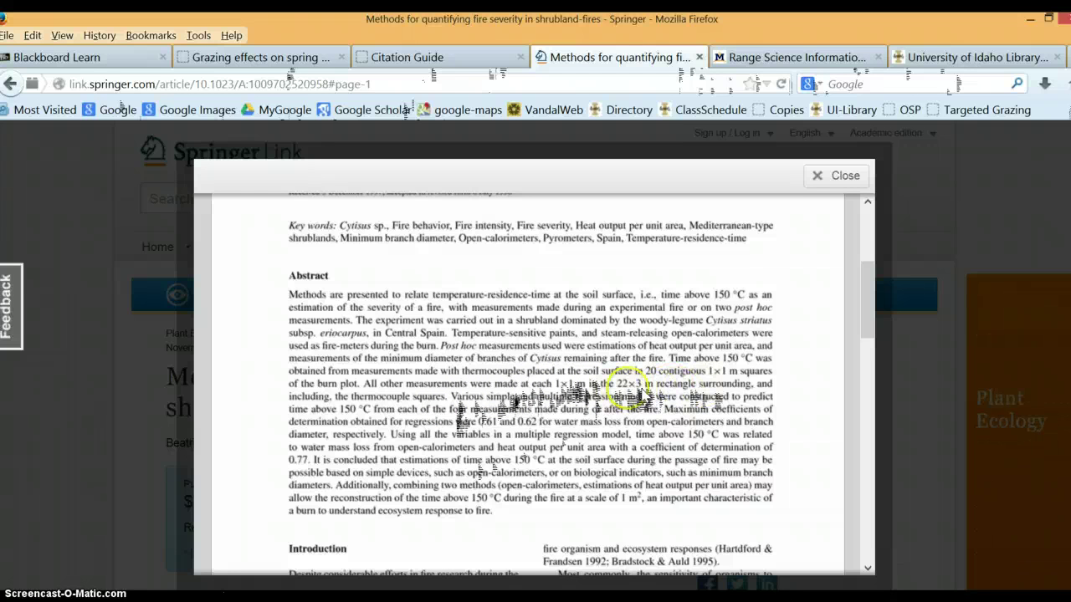
scroll(578, 442, "down", 2)
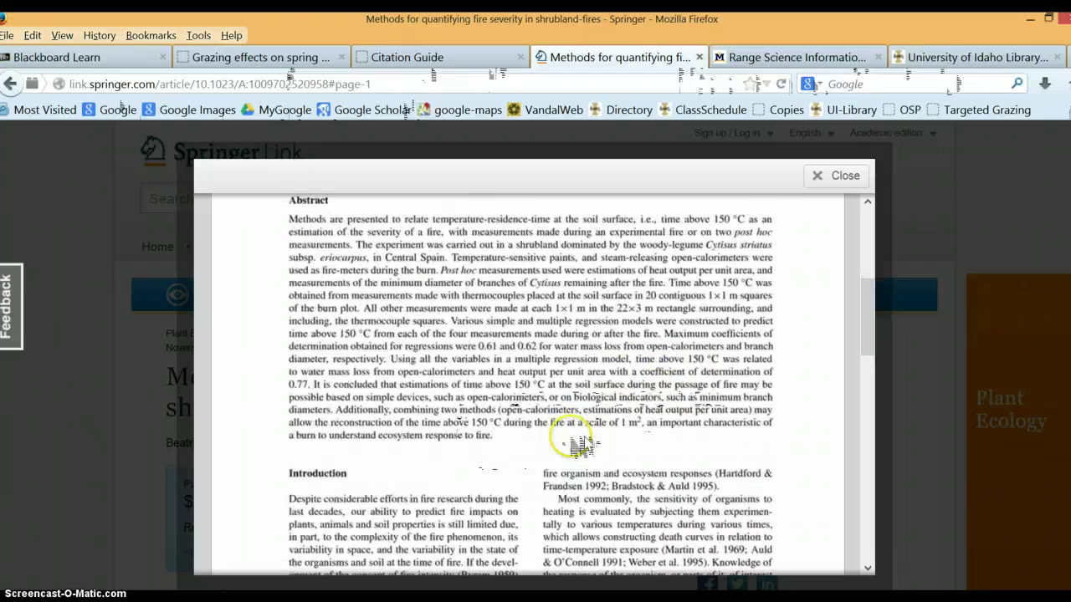
scroll(577, 443, "down", 15)
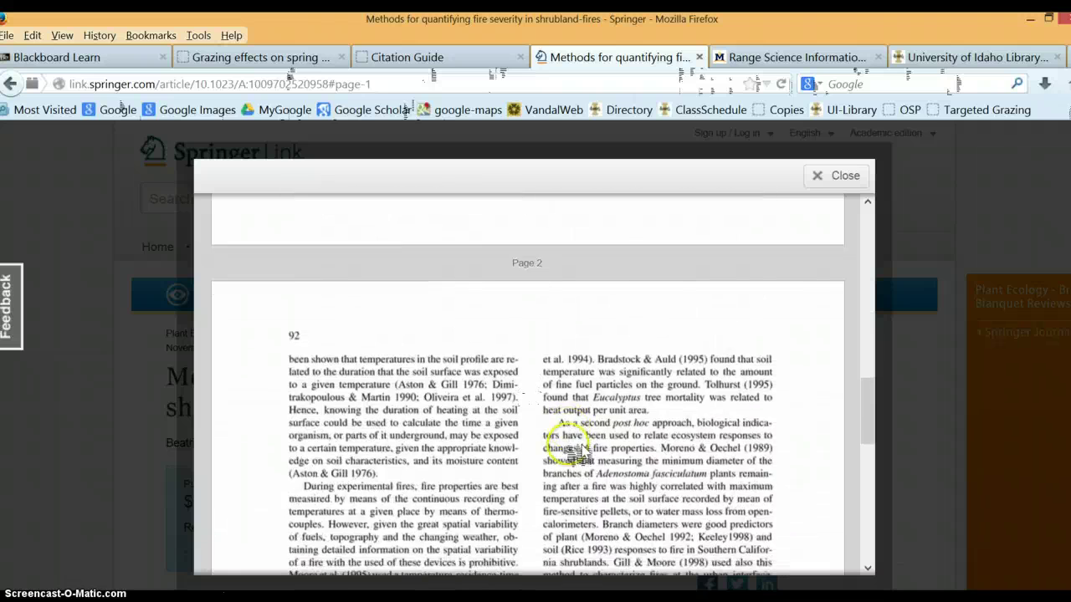
scroll(576, 452, "down", 10)
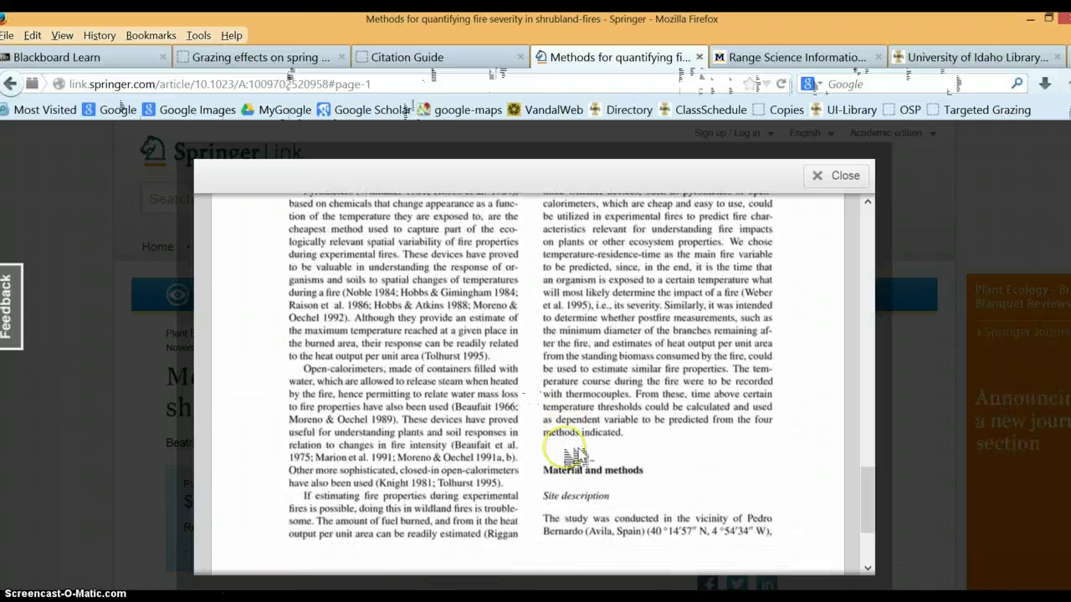
scroll(576, 459, "down", 4)
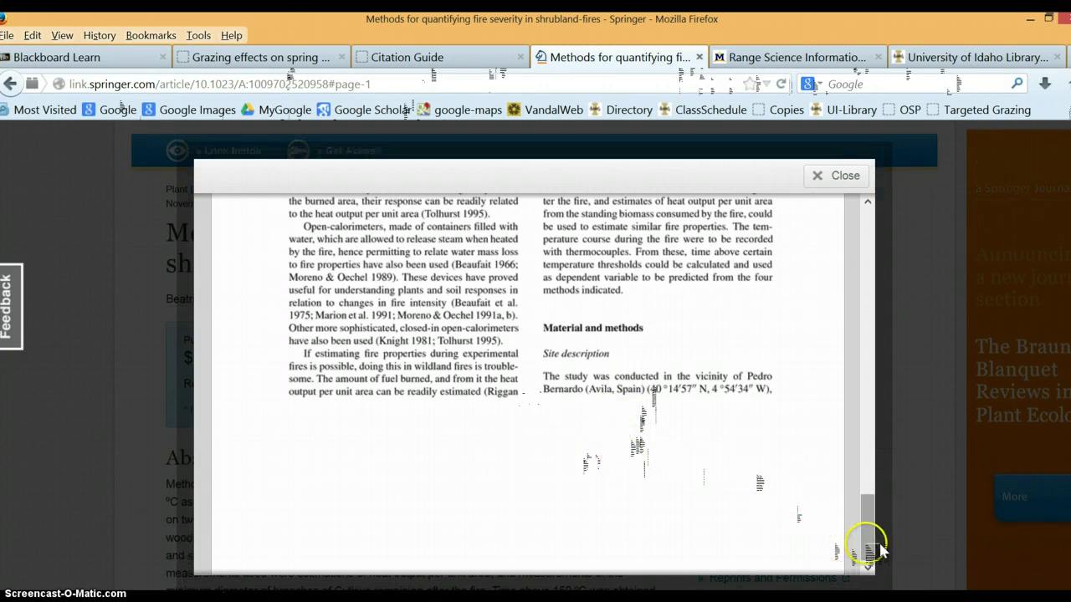
left_click_drag(880, 542, 877, 554)
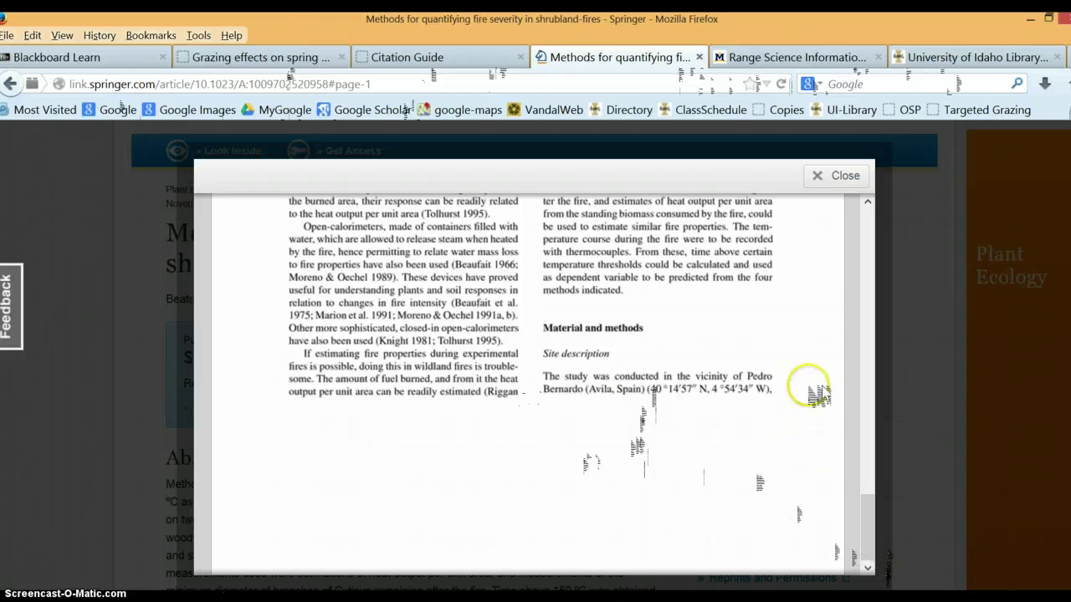
scroll(703, 381, "up", 5)
scroll(722, 374, "up", 10)
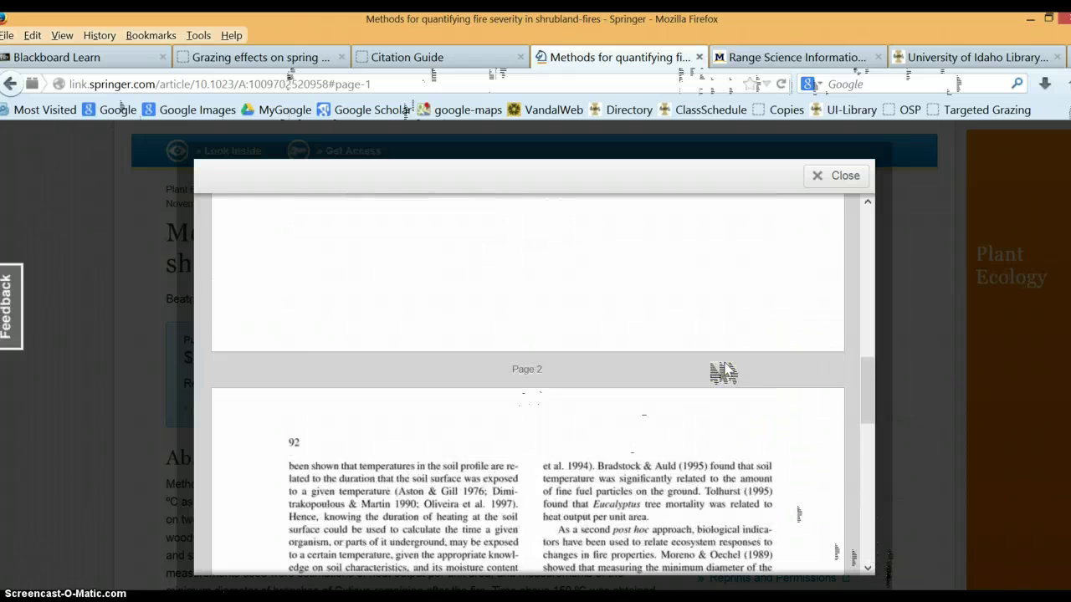
scroll(721, 374, "up", 1)
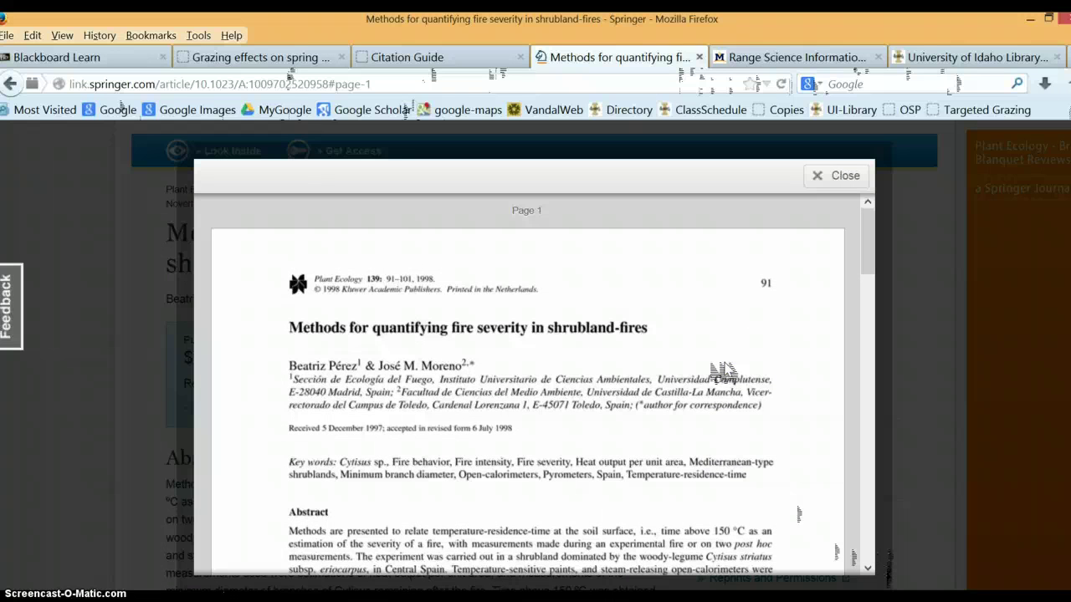
left_click(456, 337)
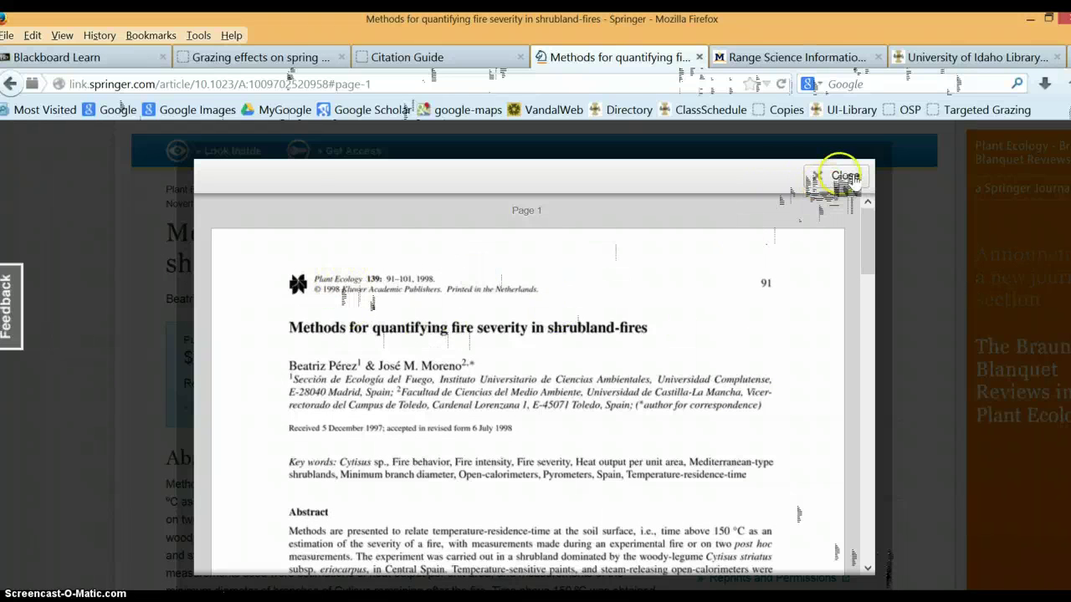
Close the article preview and examine the About this Article section on its Springer page.
left_click(799, 178)
scroll(226, 493, "down", 1)
scroll(233, 496, "down", 10)
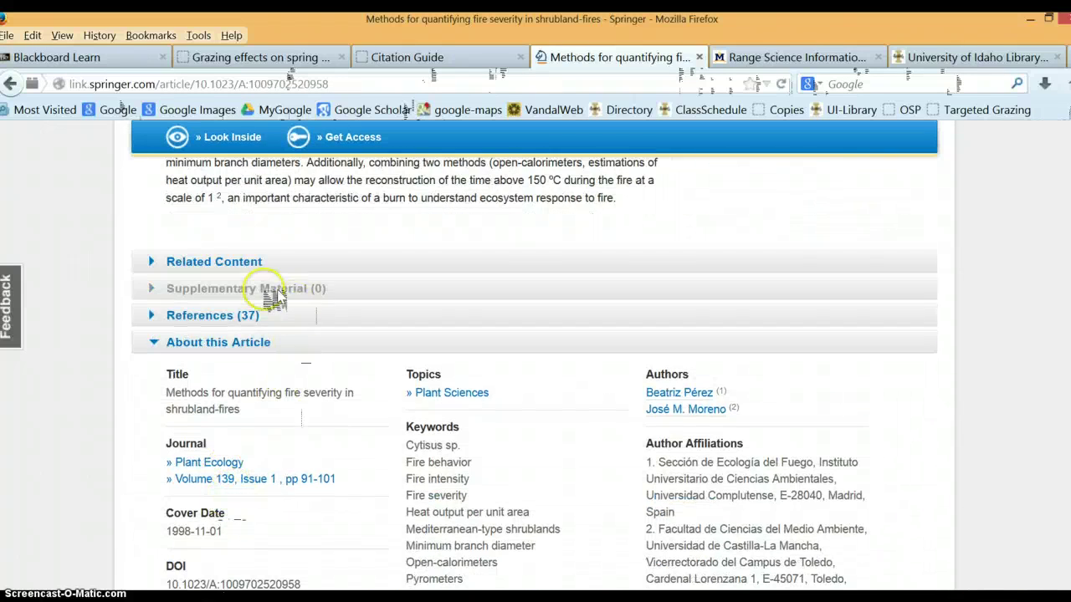
Copy the fire severity article's journal name, date, volume, issue and page range from its Springer page into a blank Notepad document.
scroll(358, 243, "up", 10)
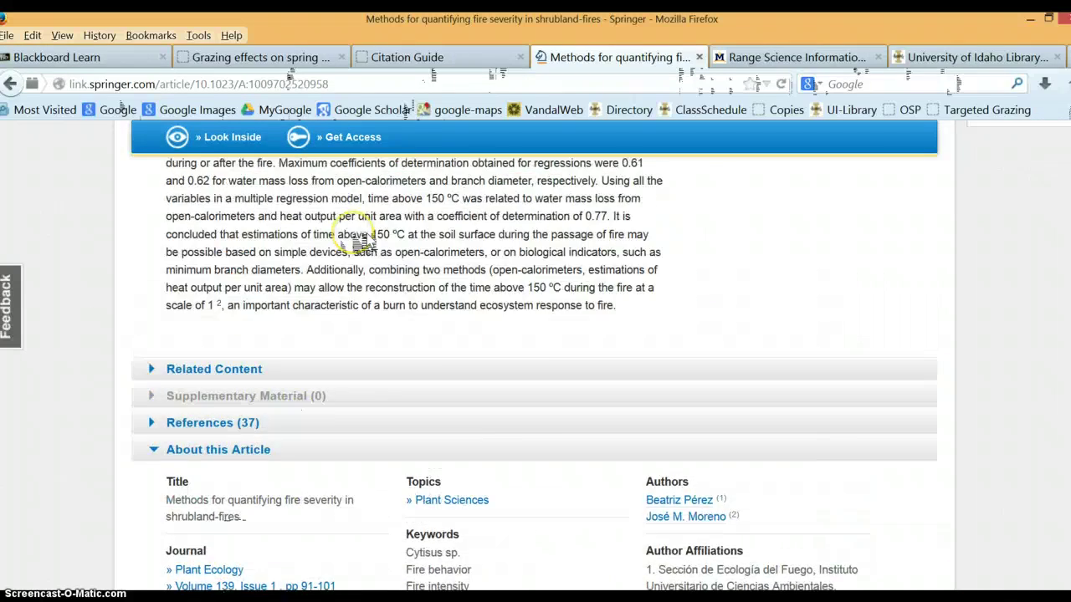
scroll(452, 251, "up", 3)
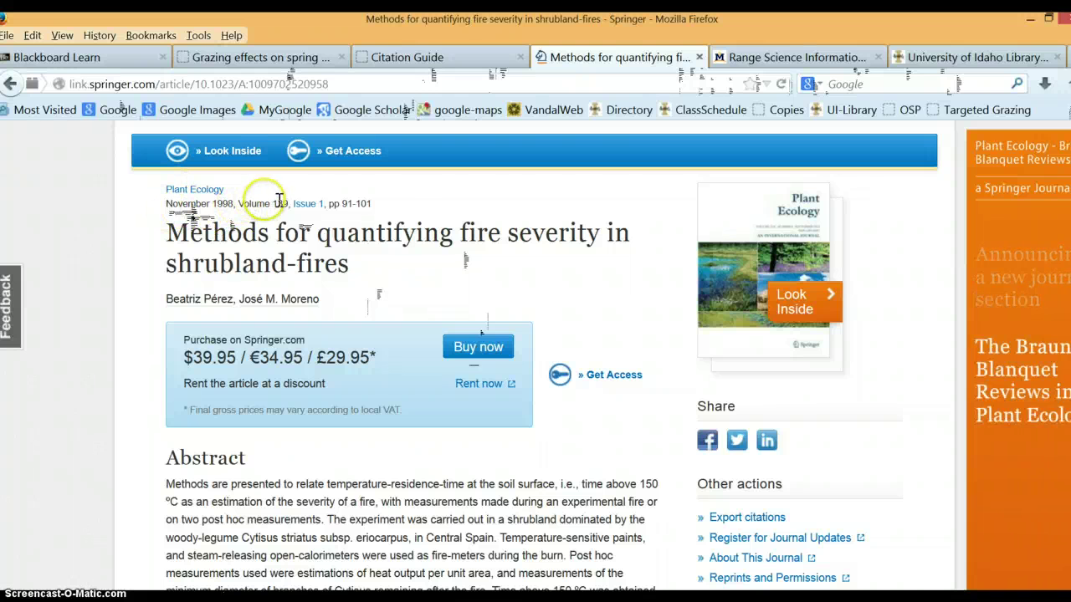
left_click_drag(372, 205, 167, 189)
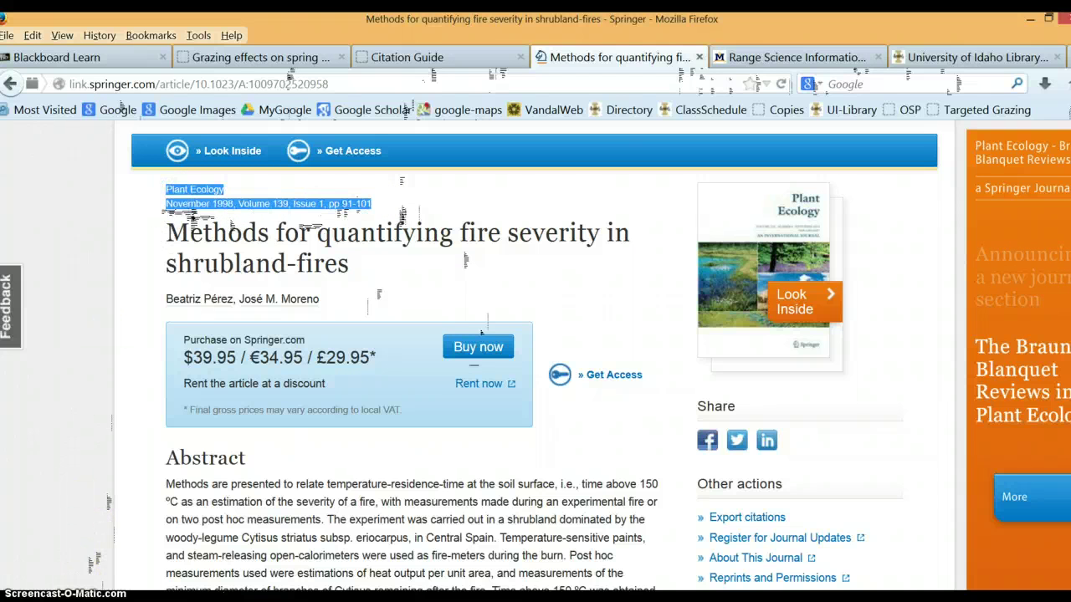
left_click(70, 598)
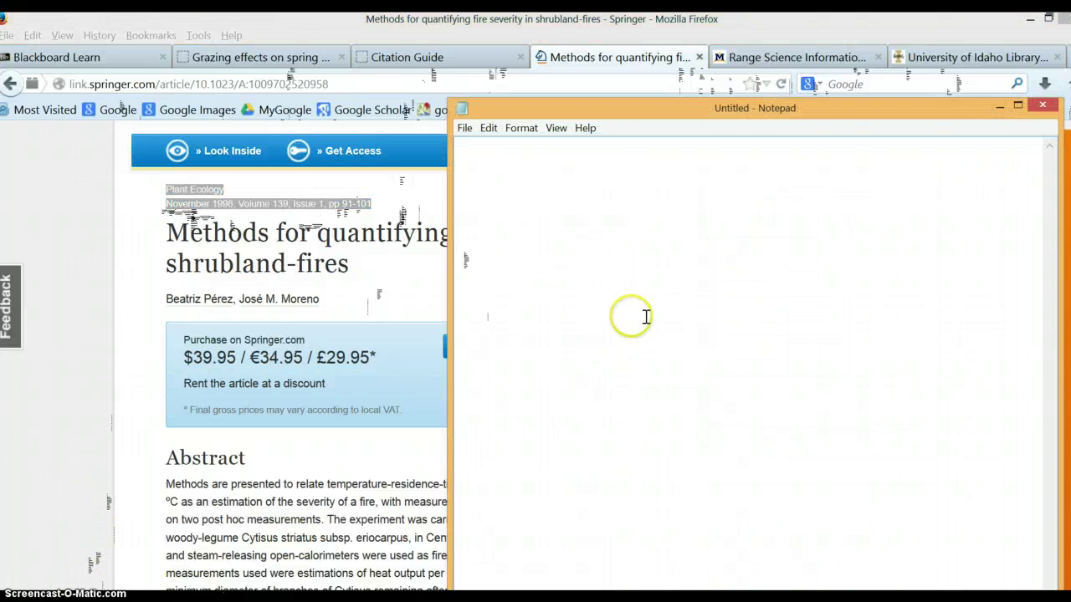
key("ctrl+v")
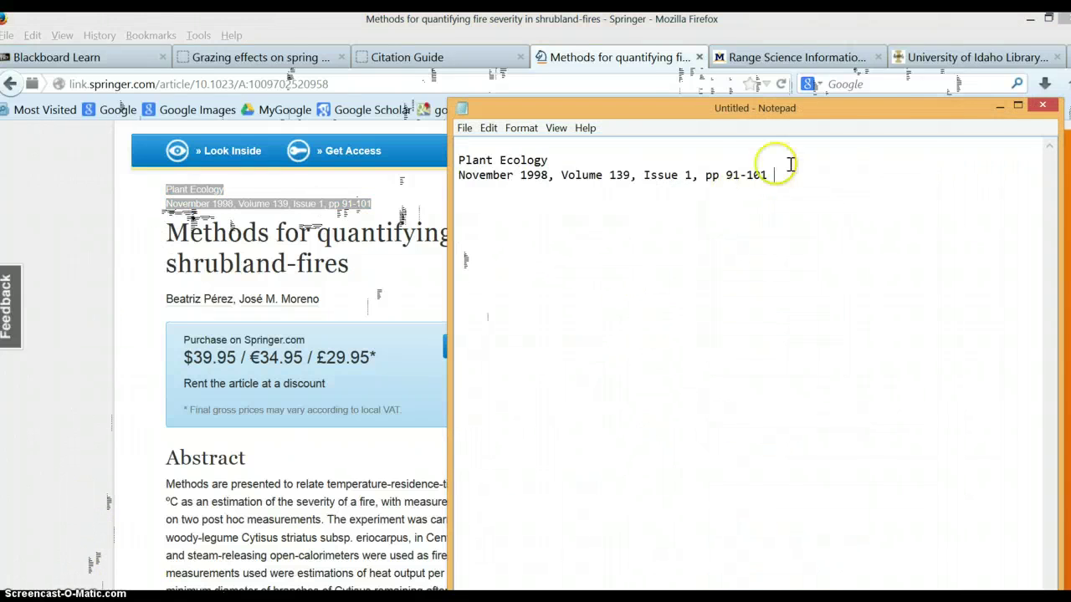
left_click(1001, 107)
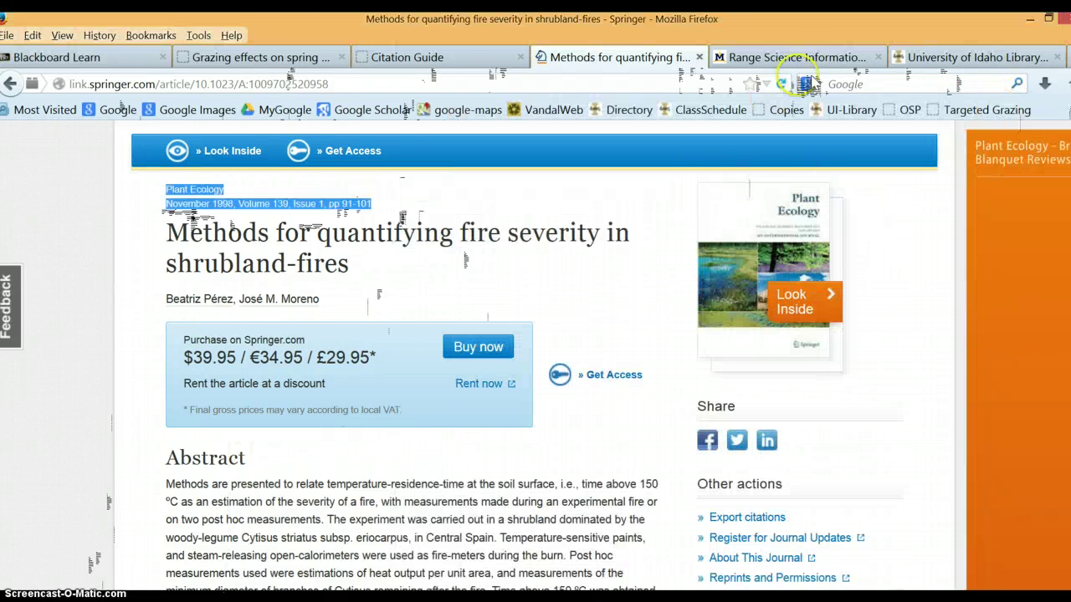
Display the University of Idaho Library's Forestry/Rangelands databases and look through the list, including Range Science Information System (RSIS).
left_click(945, 59)
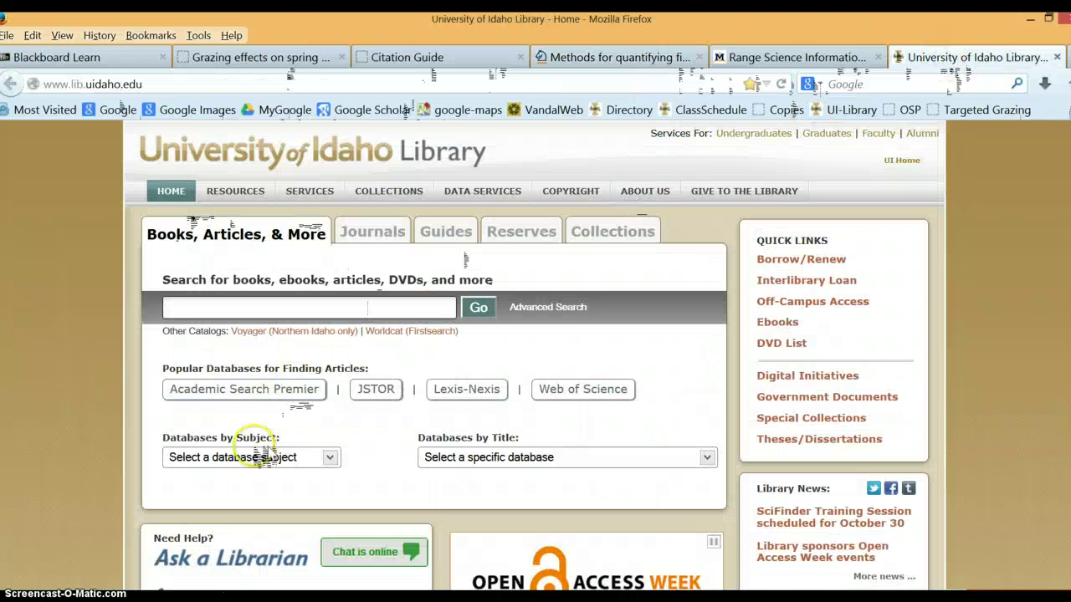
left_click(331, 459)
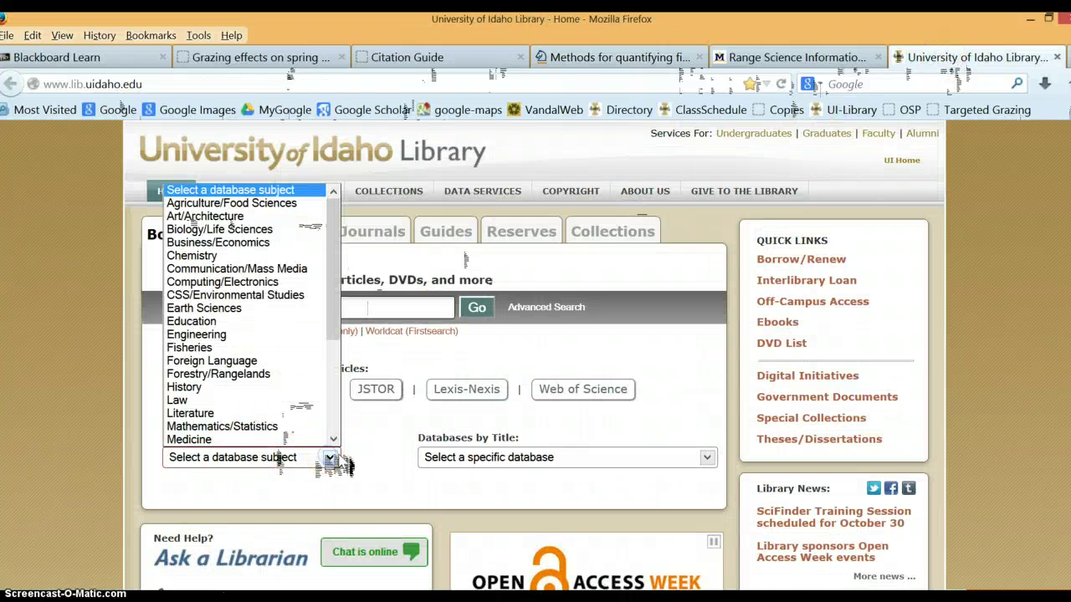
left_click(279, 376)
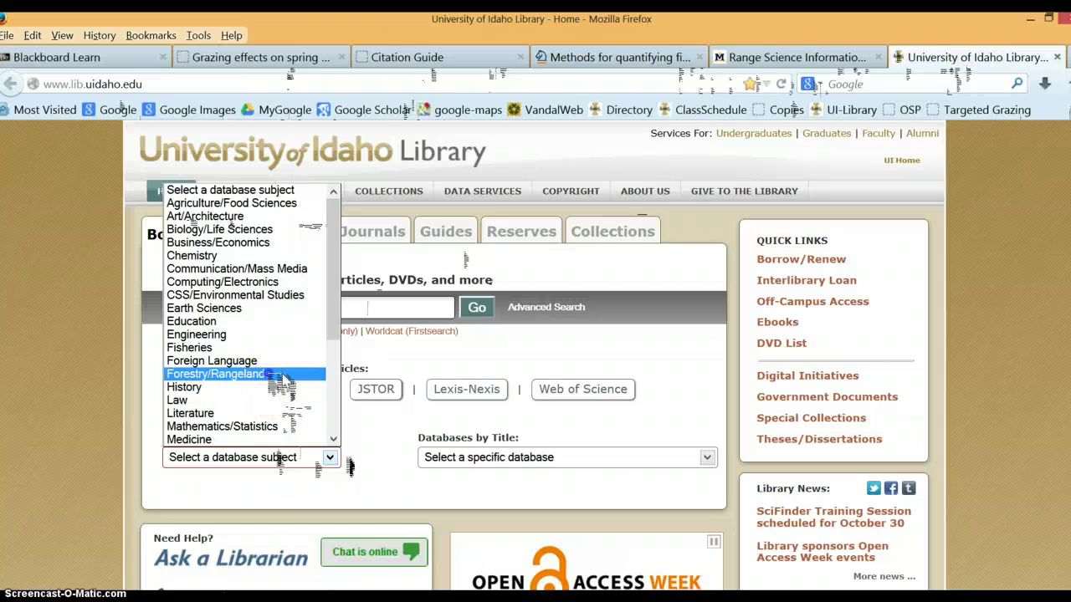
left_click(280, 375)
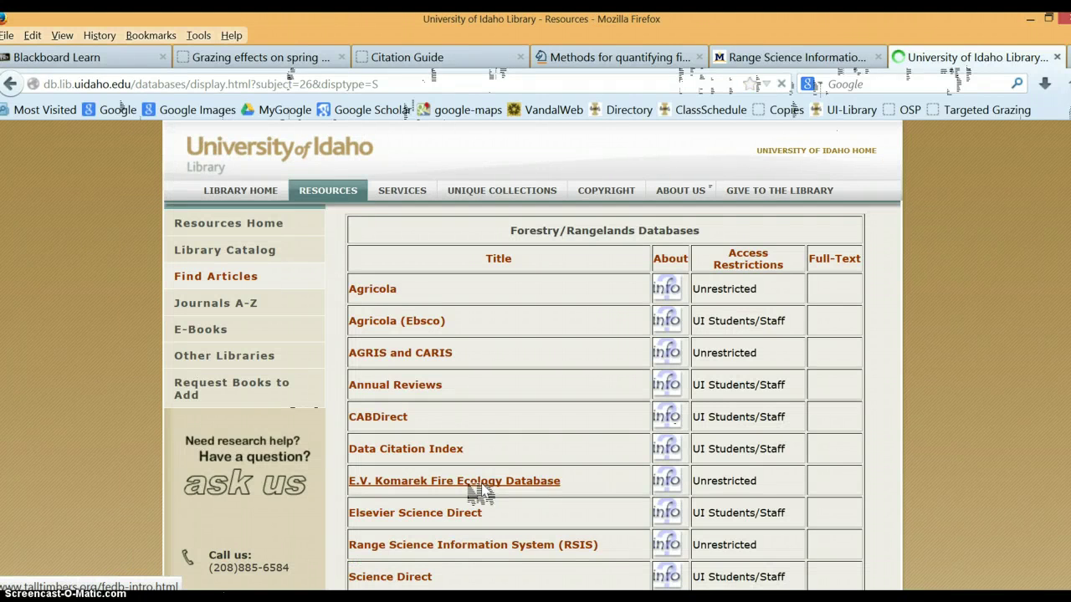
left_click(443, 543)
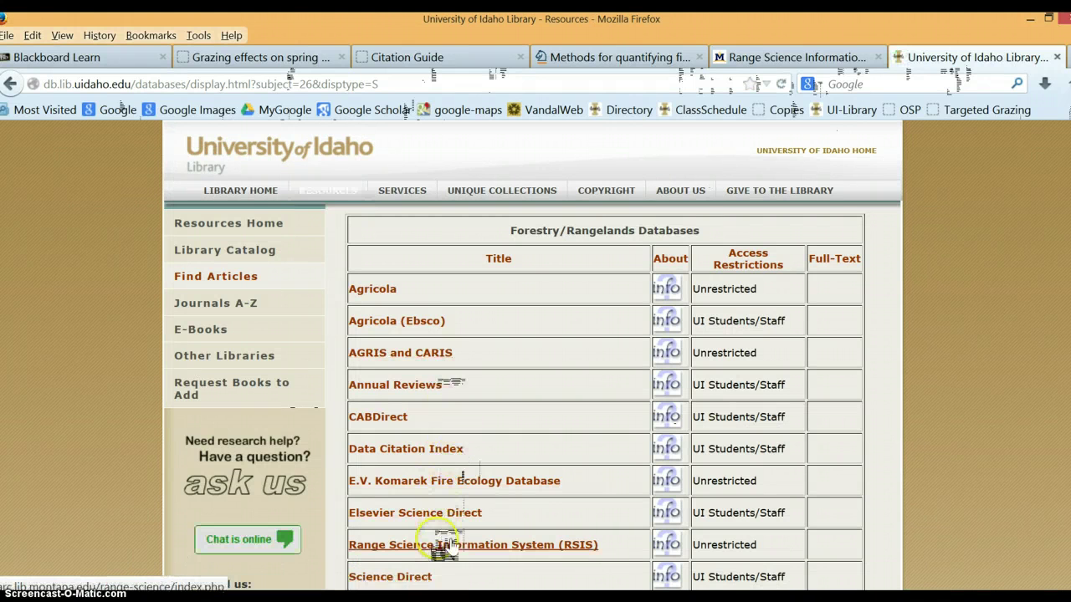
scroll(443, 548, "down", 2)
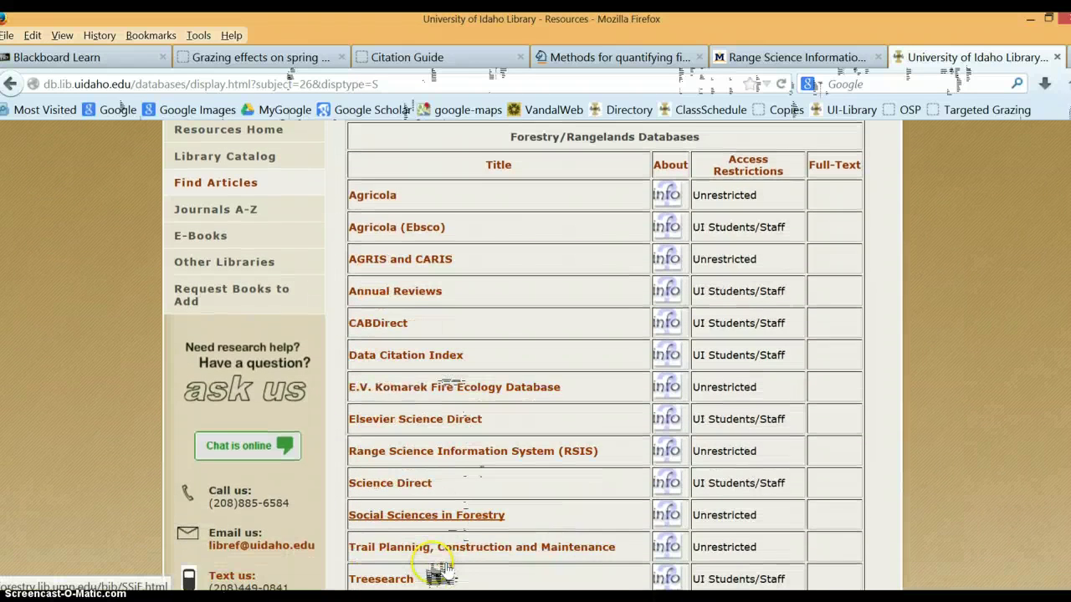
scroll(460, 536, "up", 2)
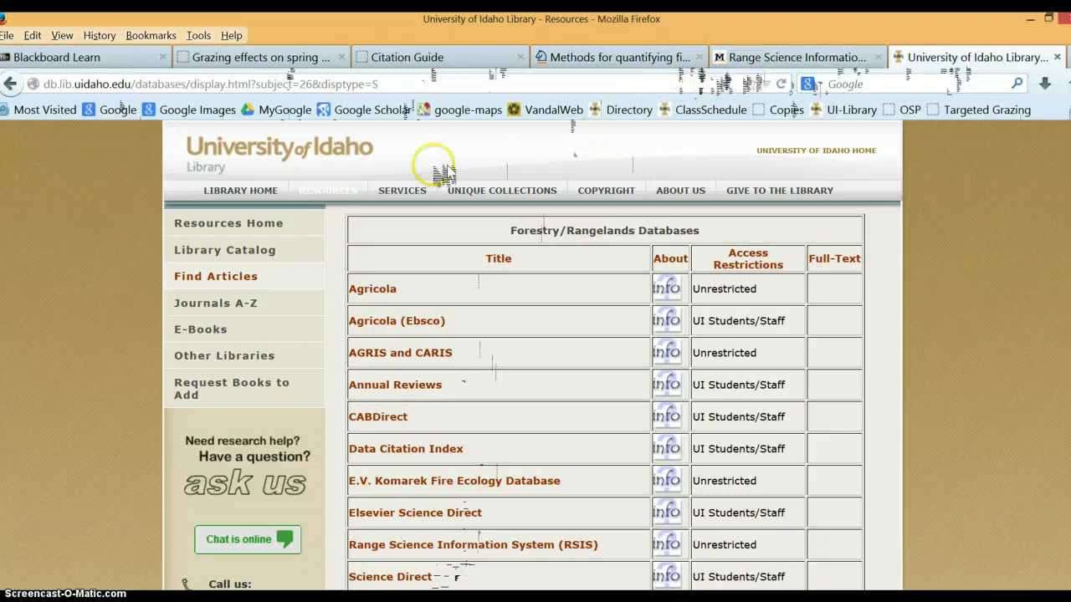
Return to the library home page, search its journals by title for "Ecology" and look through the matching titles.
left_click(10, 83)
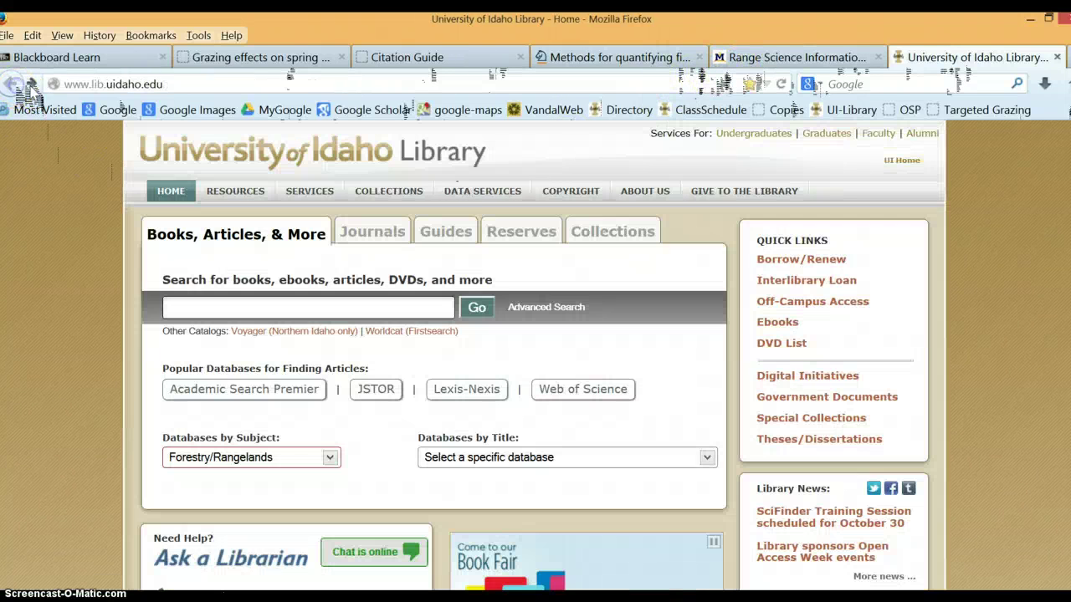
left_click(369, 235)
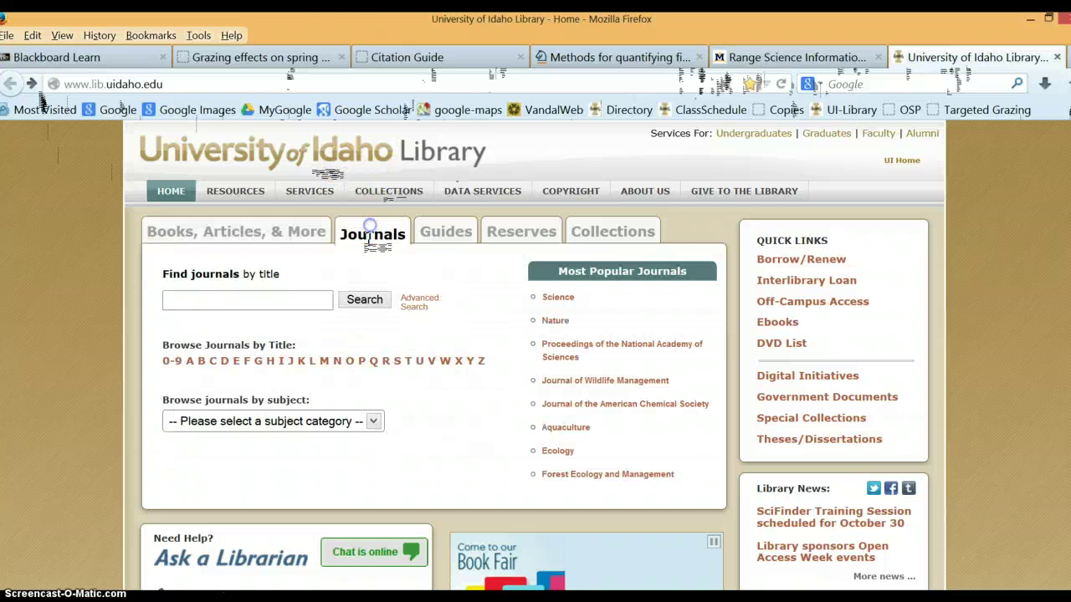
left_click(262, 302)
type("Ecology")
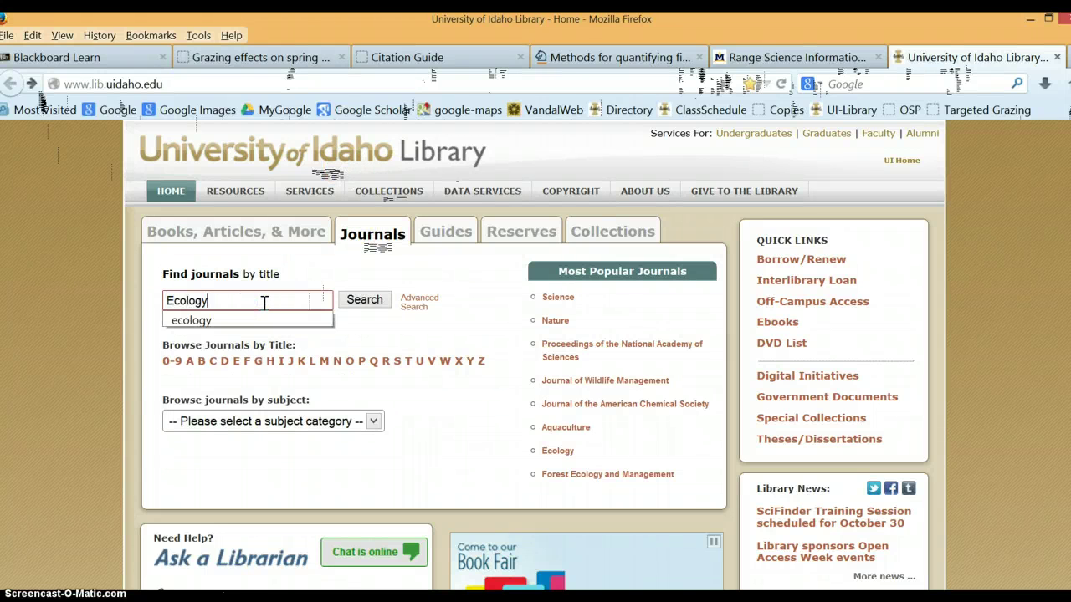
key("Return")
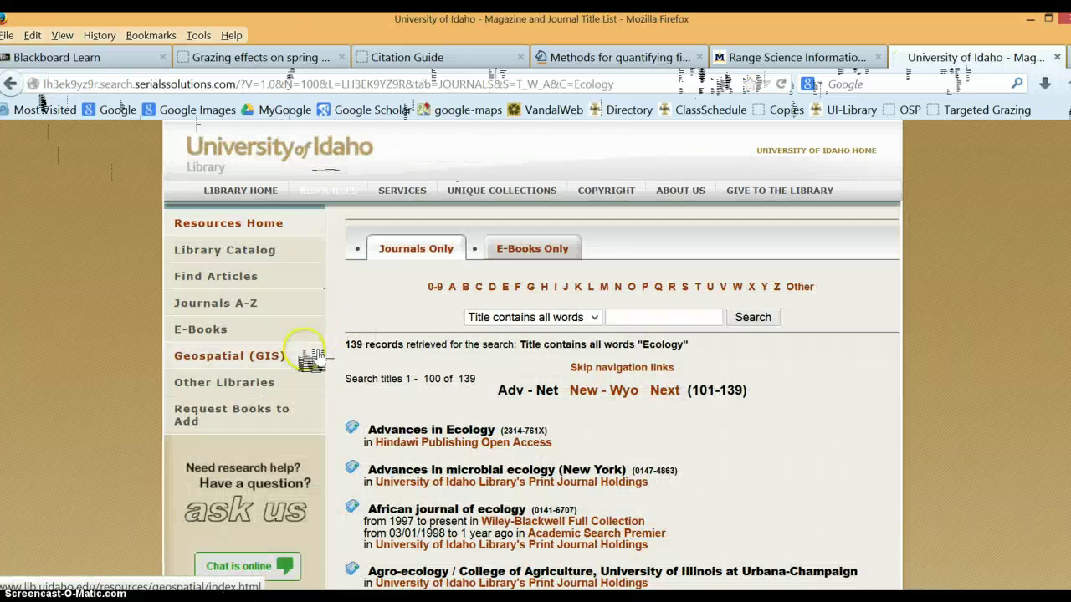
scroll(443, 456, "down", 6)
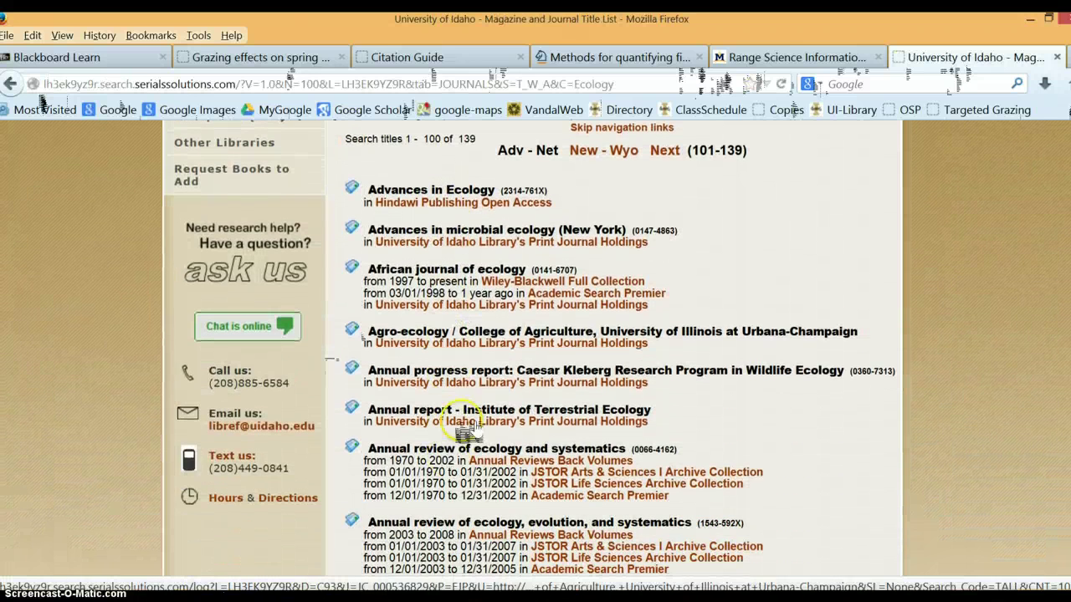
scroll(469, 351, "up", 5)
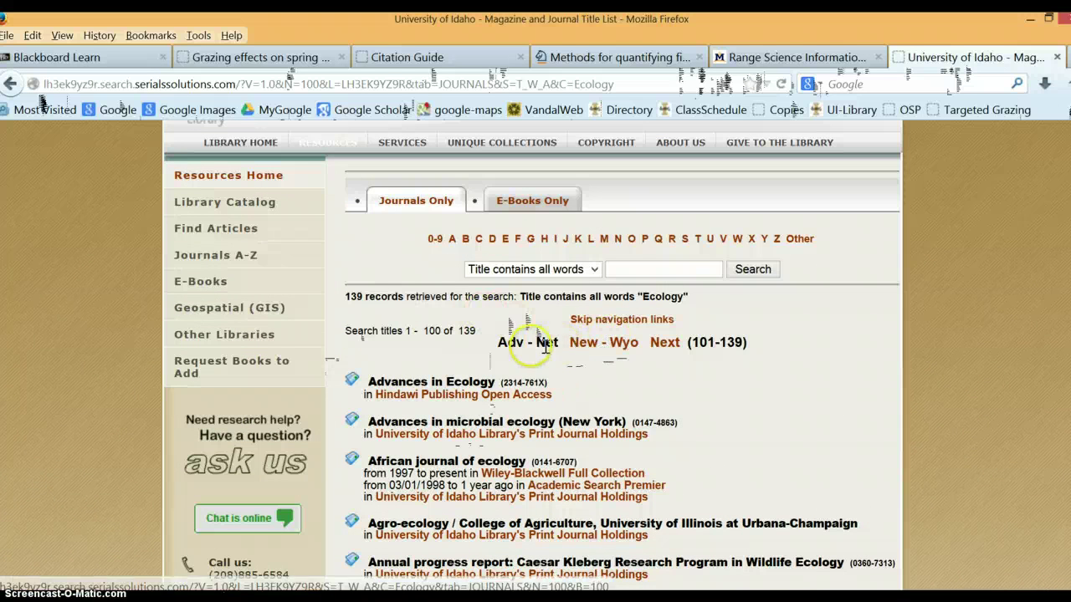
Browse the library's journals under E, search for titles beginning with "Ecology" and examine the holdings listed.
left_click(507, 241)
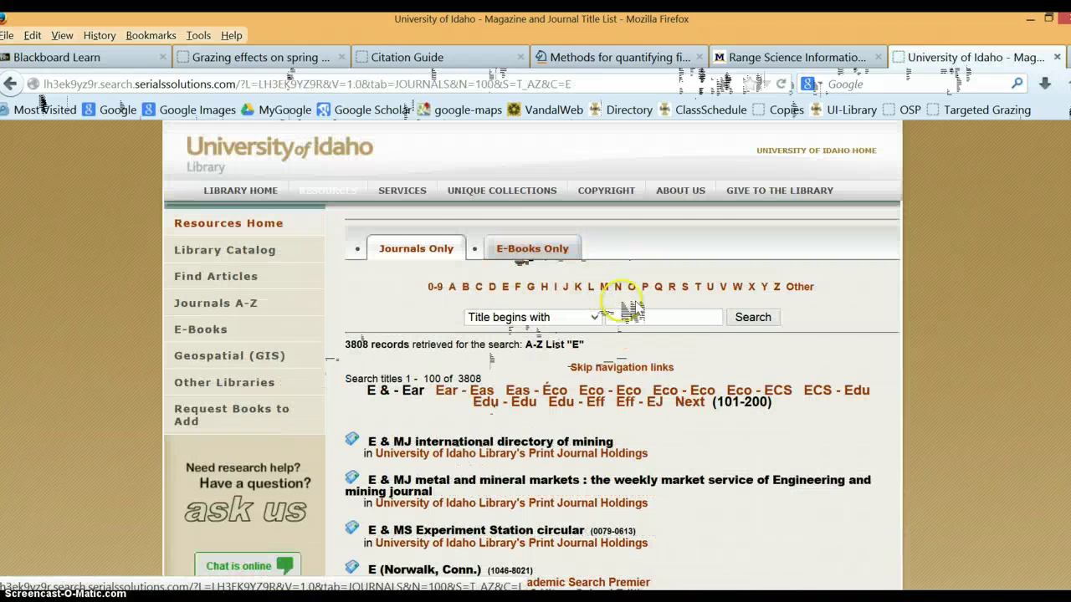
left_click(636, 316)
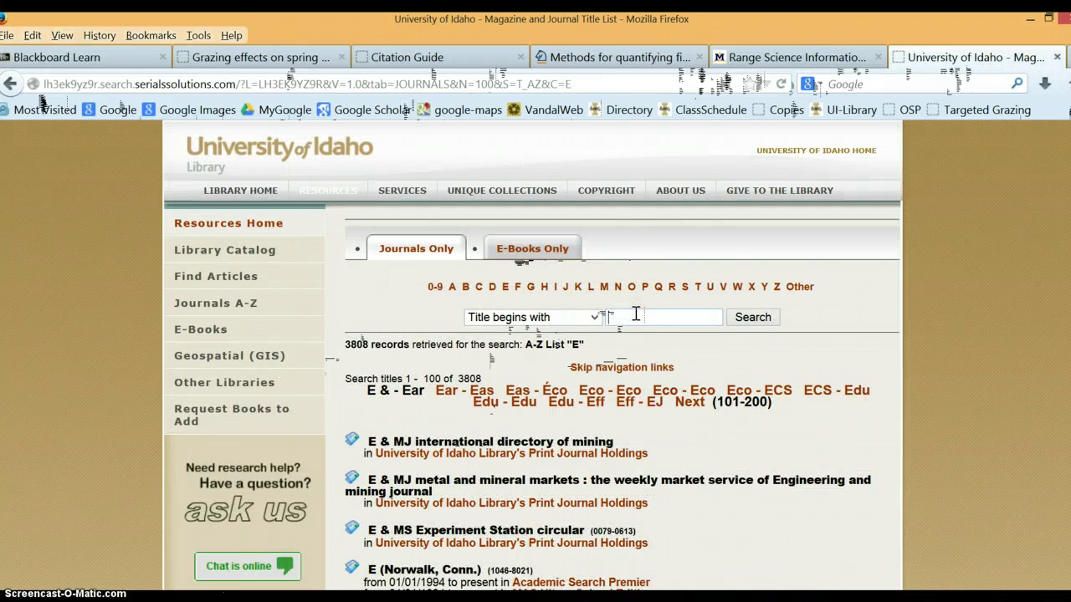
type("Ecolcyg")
key("BackSpace")
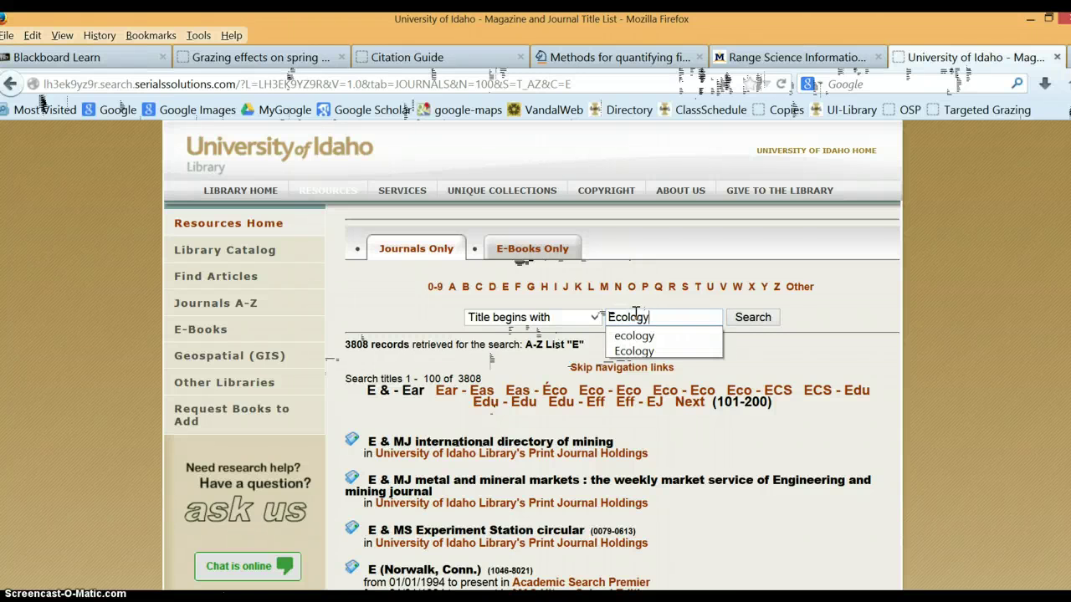
left_click(756, 318)
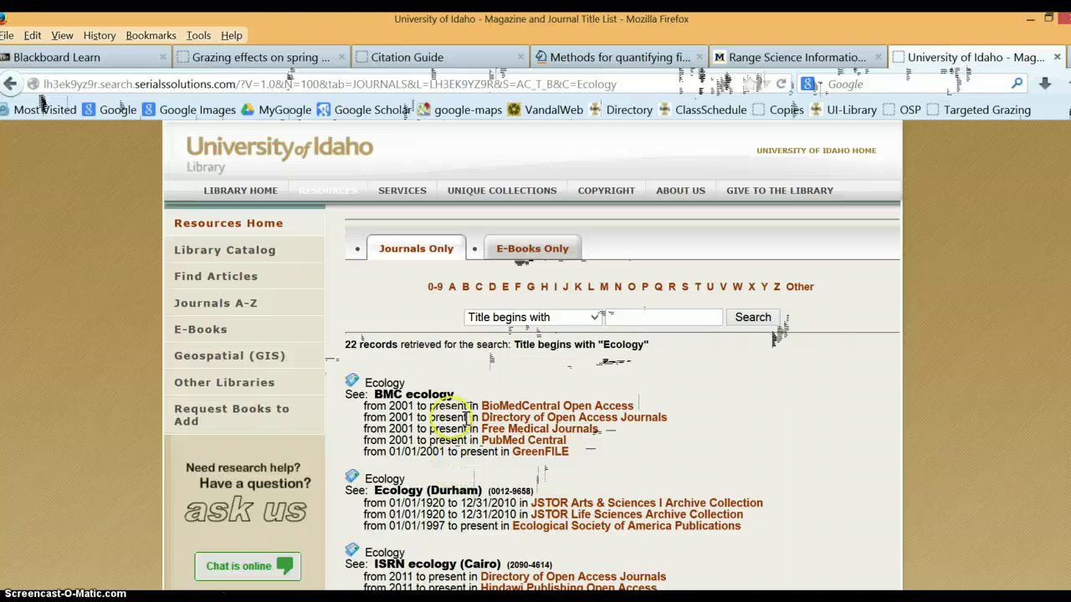
scroll(477, 502, "down", 2)
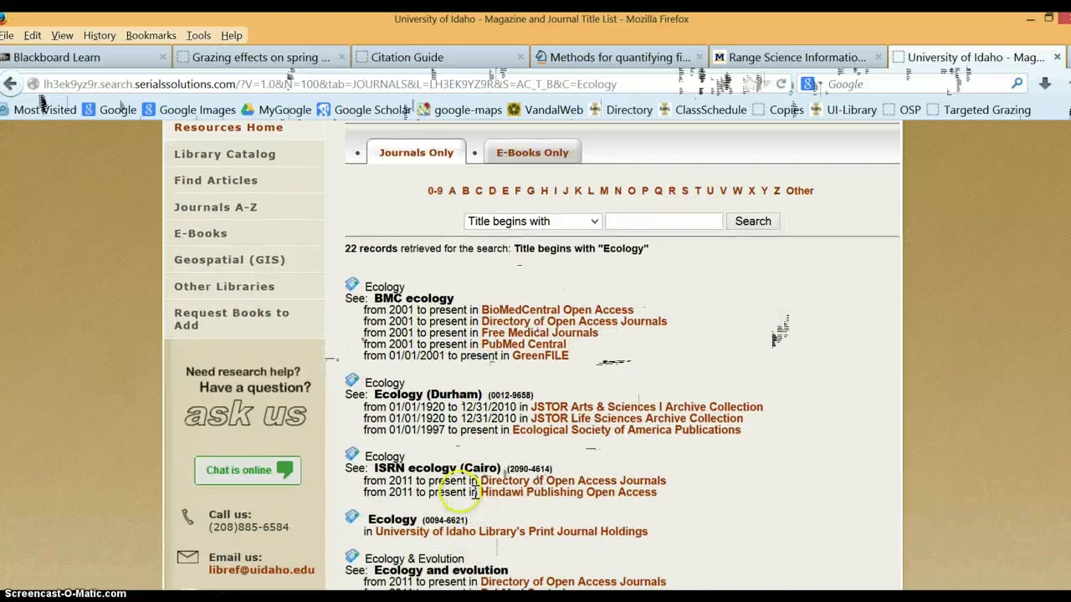
scroll(445, 563, "down", 1)
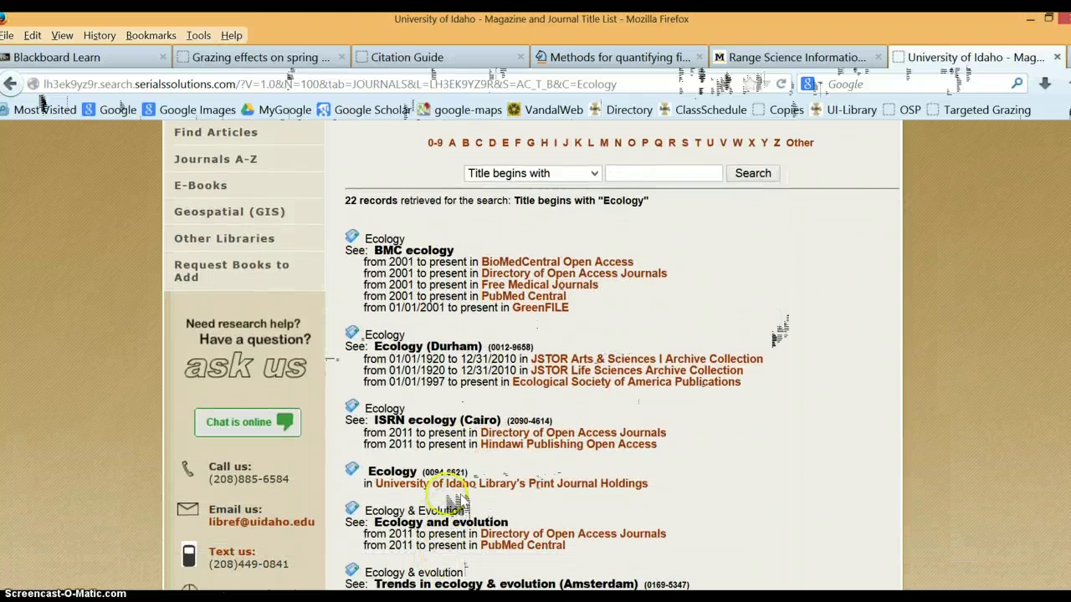
scroll(466, 494, "up", 3)
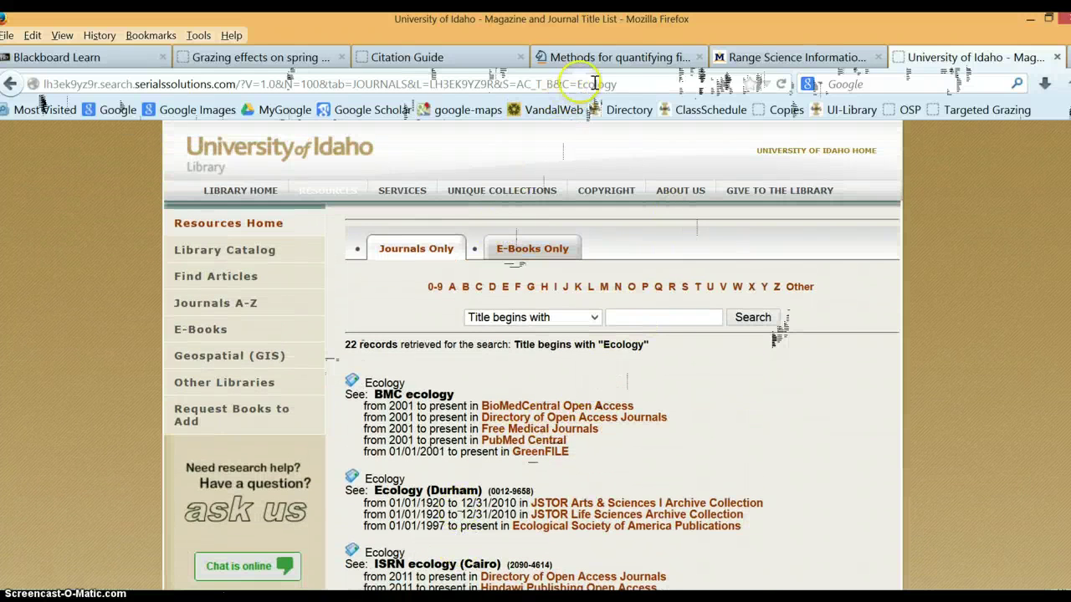
Return to the library home page and view the available database subjects.
mouse_move(251, 191)
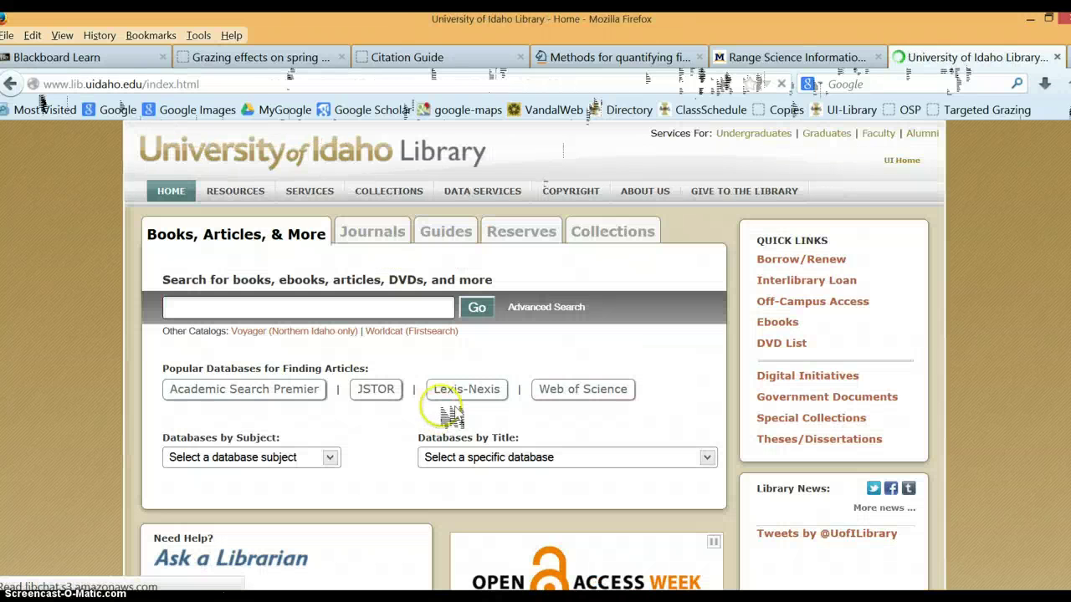
left_click(331, 458)
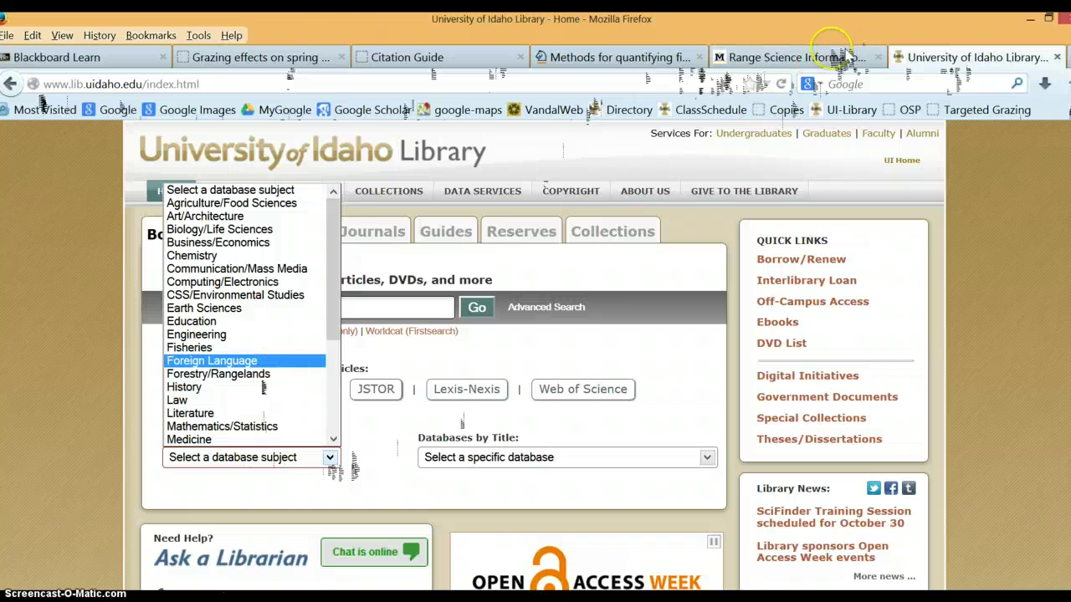
left_click(829, 57)
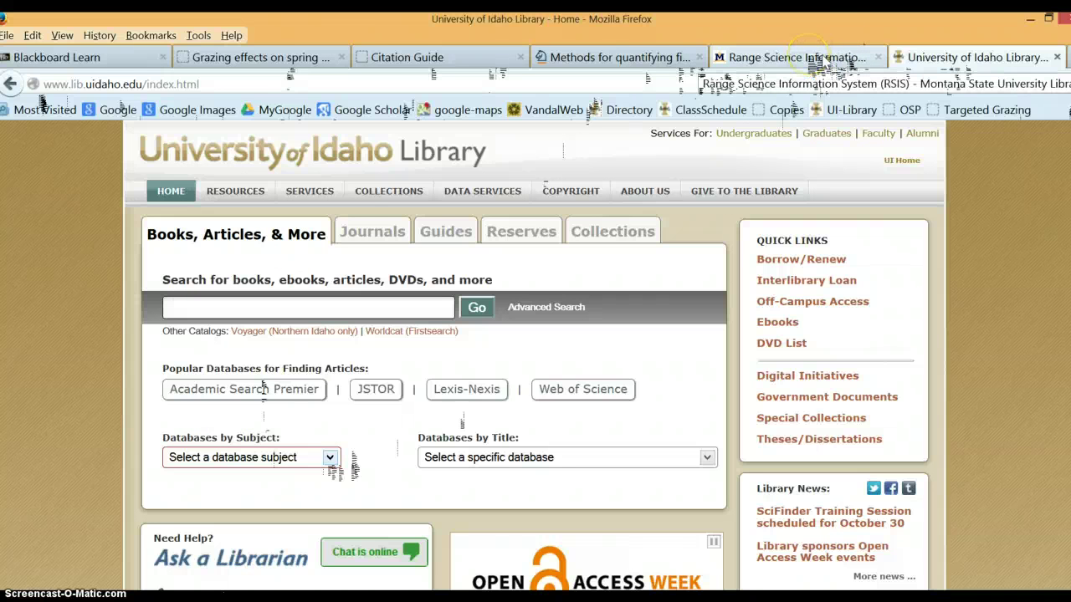
Switch to the Range Science Information System site and search it using the suggested "canopy cover shrubl..." query.
left_click(816, 57)
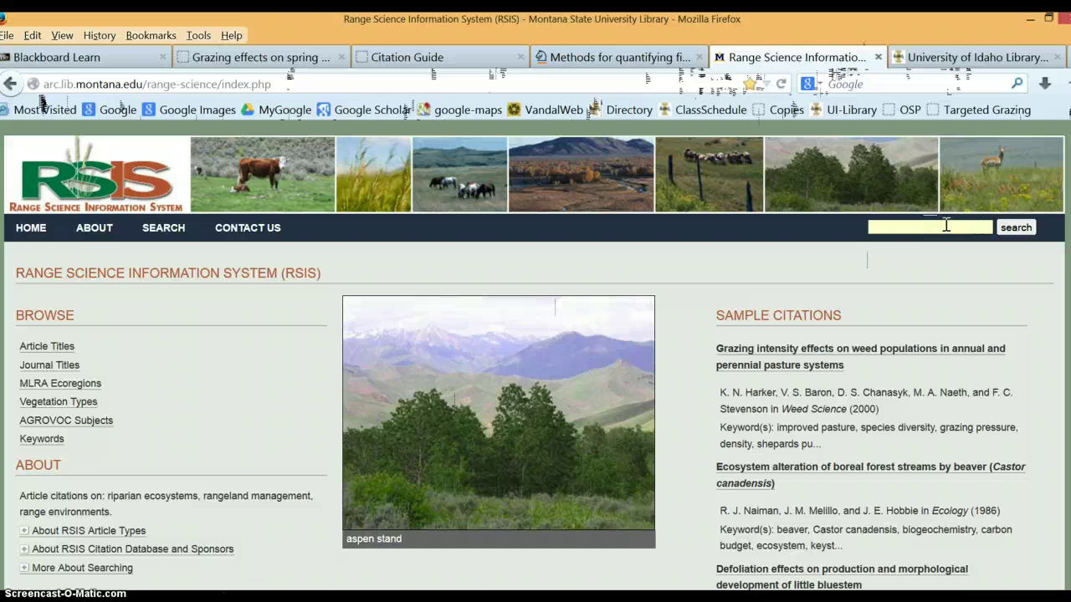
type("cover")
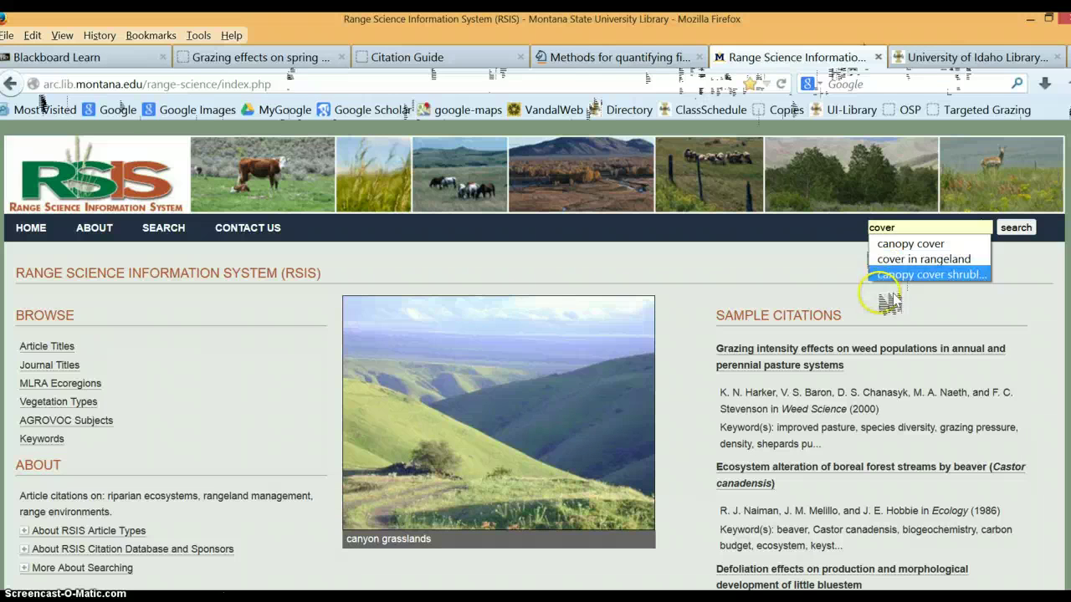
left_click(929, 277)
left_click(1016, 228)
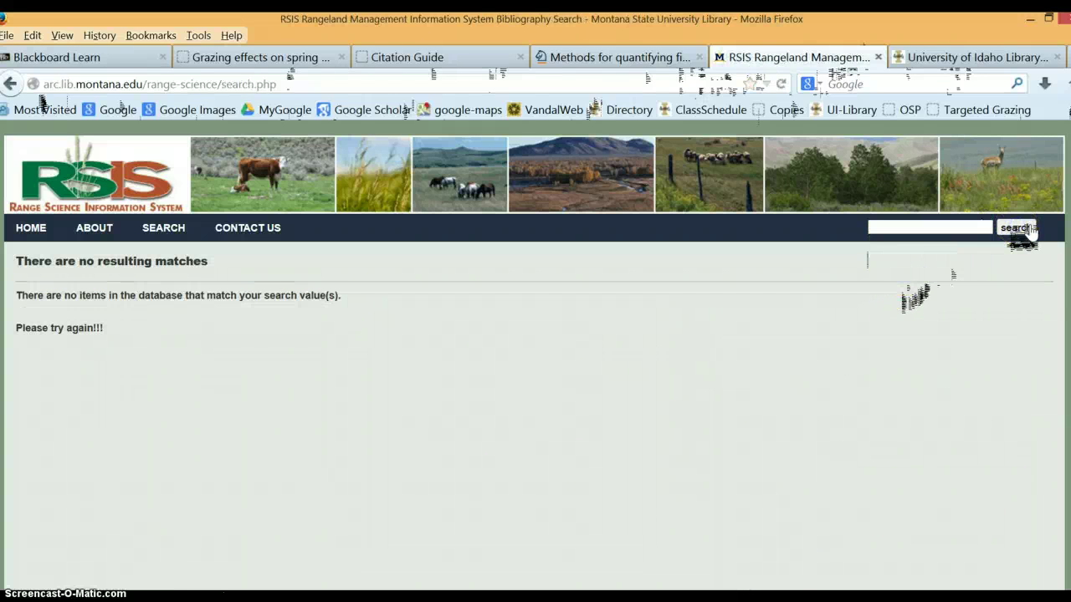
Search the range science database for "cover shrublands".
left_click(929, 230)
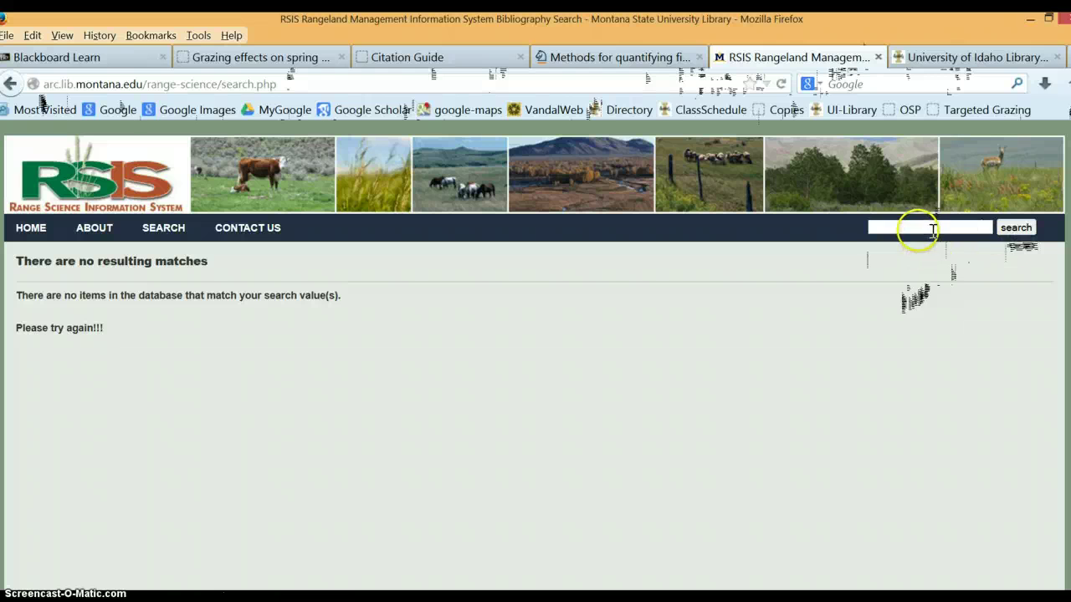
type("cover")
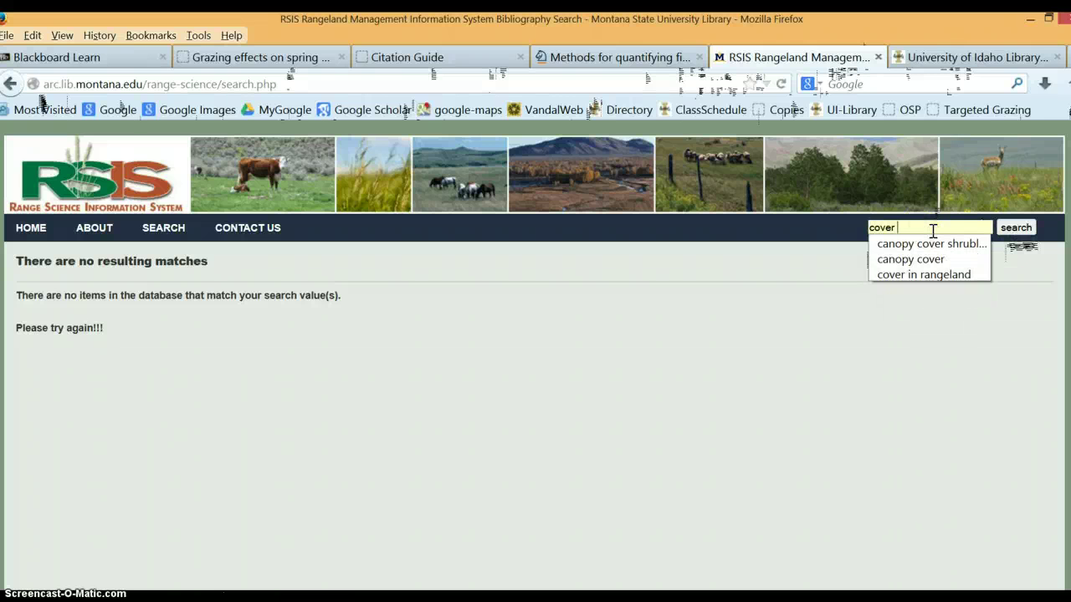
type(" sh")
left_click(931, 235)
type("rubla")
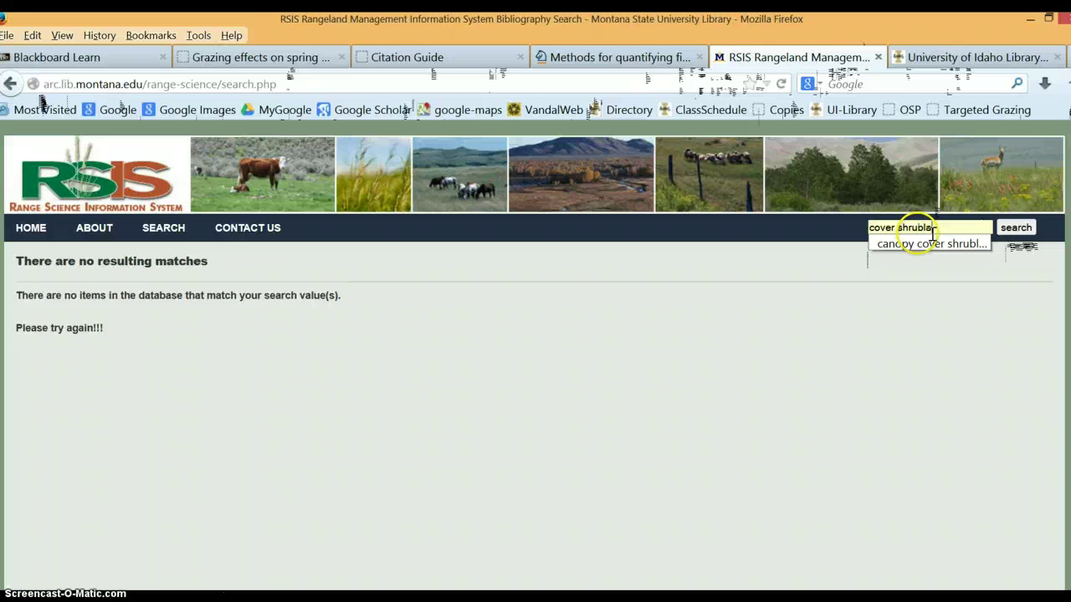
type("nds")
key("Return")
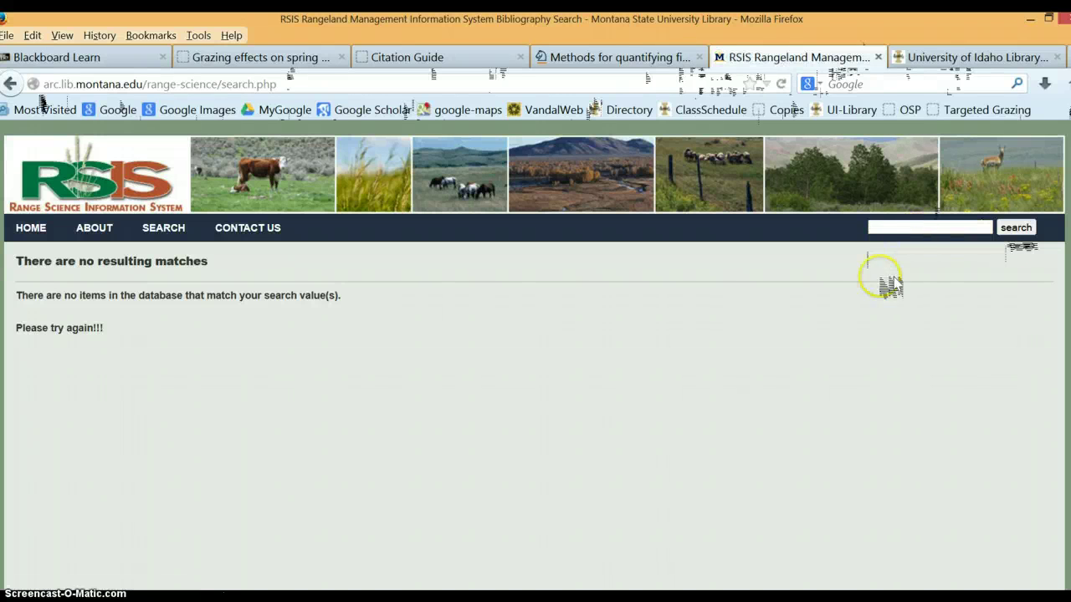
Search the database for "canopy cover" and open the record for "Postfire succession in big sagebrush steppe with livestock grazing".
left_click(925, 226)
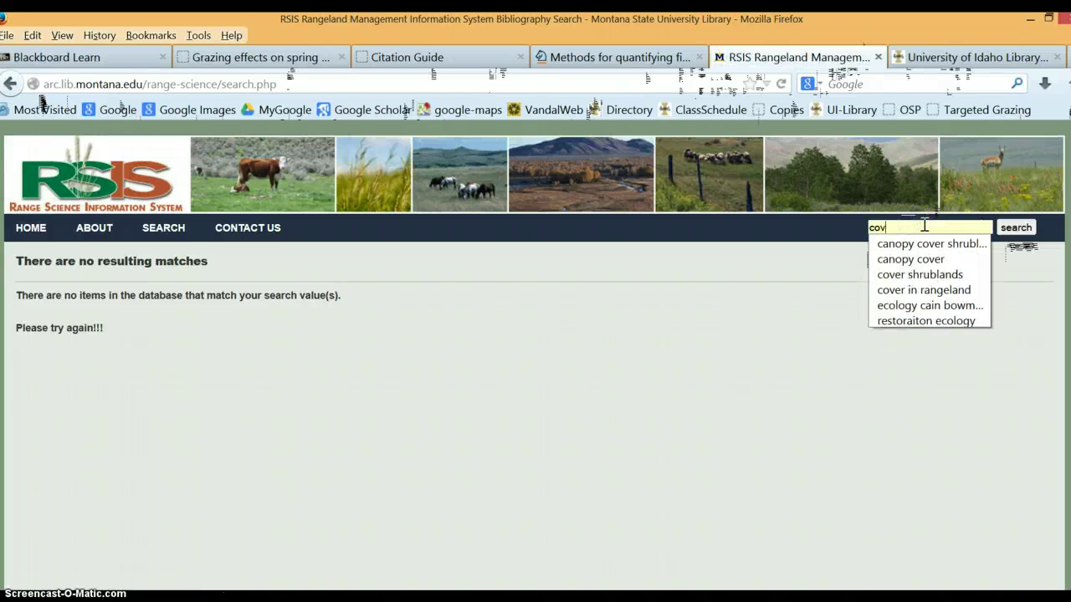
type("canopy")
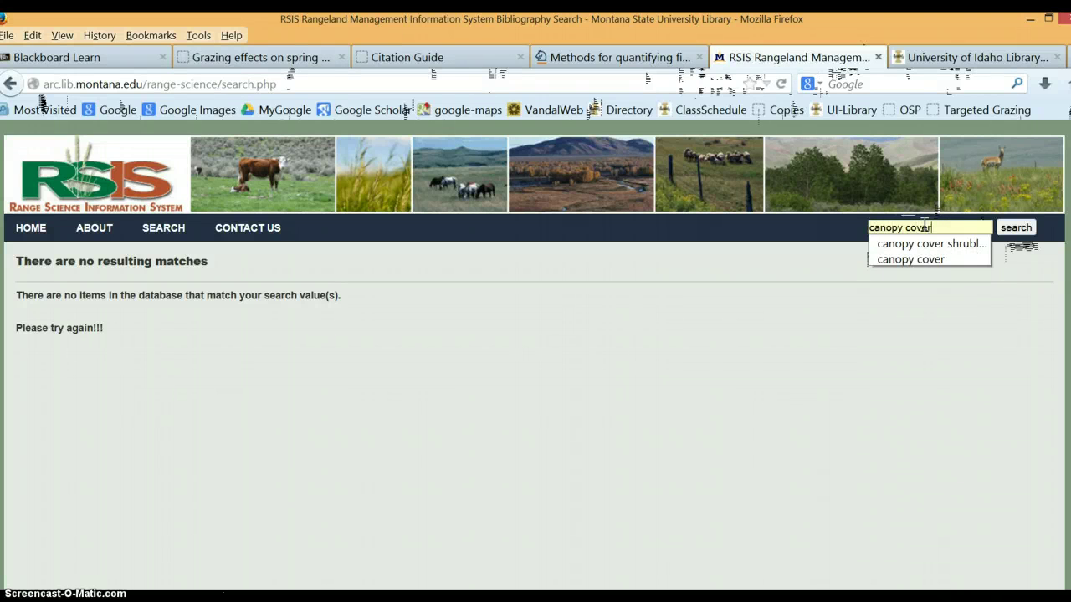
key("Return")
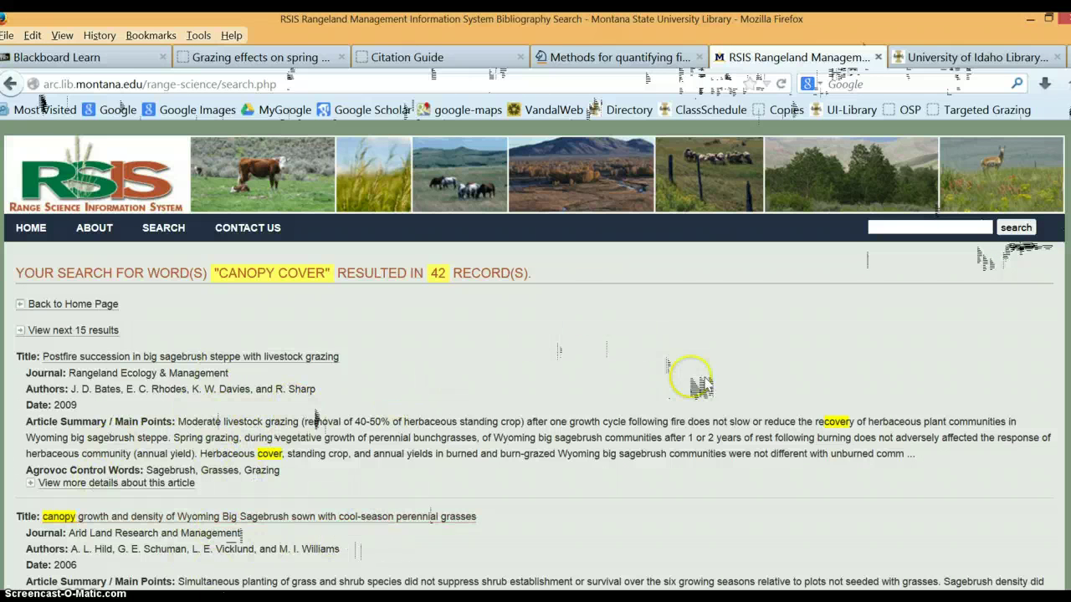
scroll(249, 483, "down", 1)
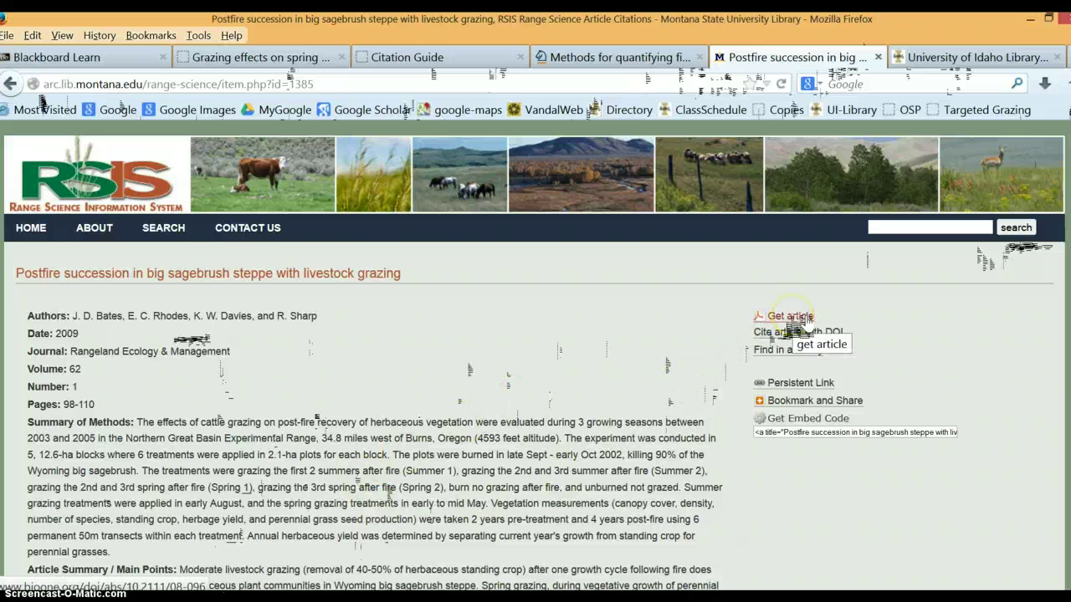
Get the postfire succession article from its record and look through its abstract, cited literature and access options on BioOne.
left_click(790, 318)
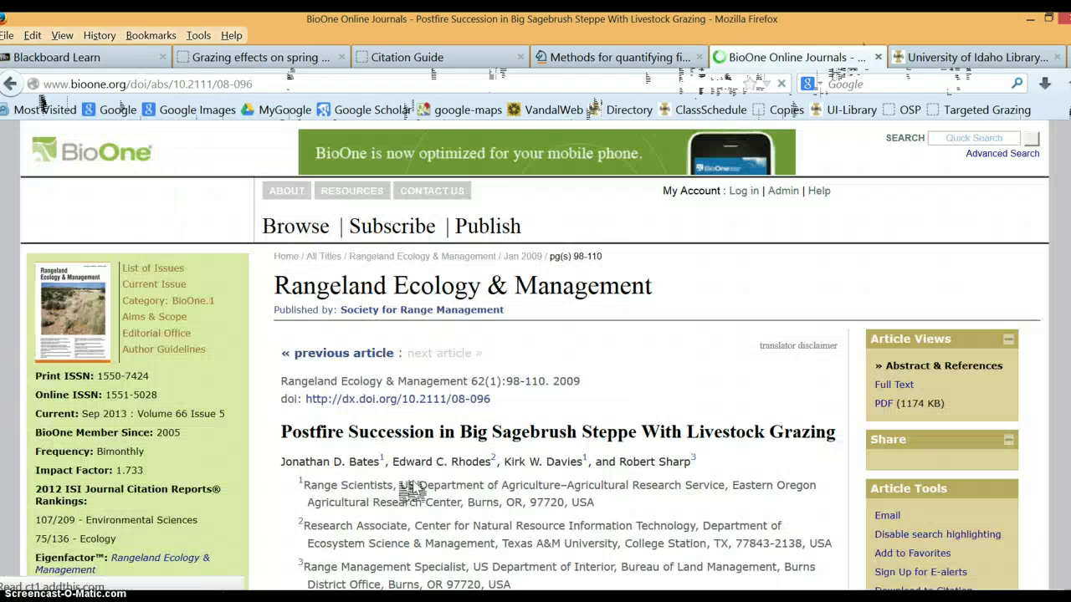
scroll(418, 485, "down", 5)
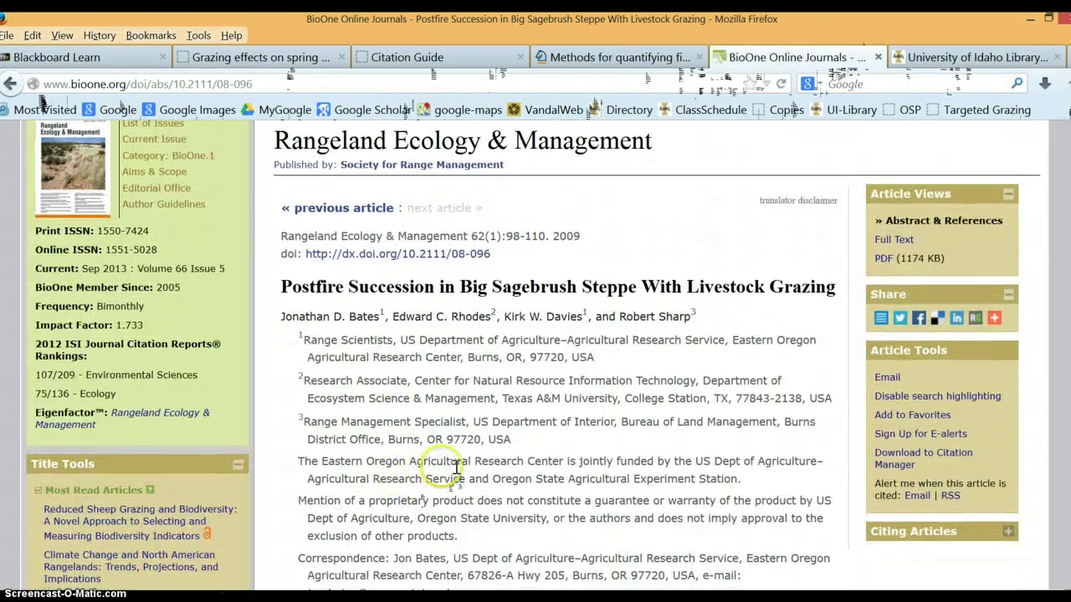
scroll(455, 466, "down", 13)
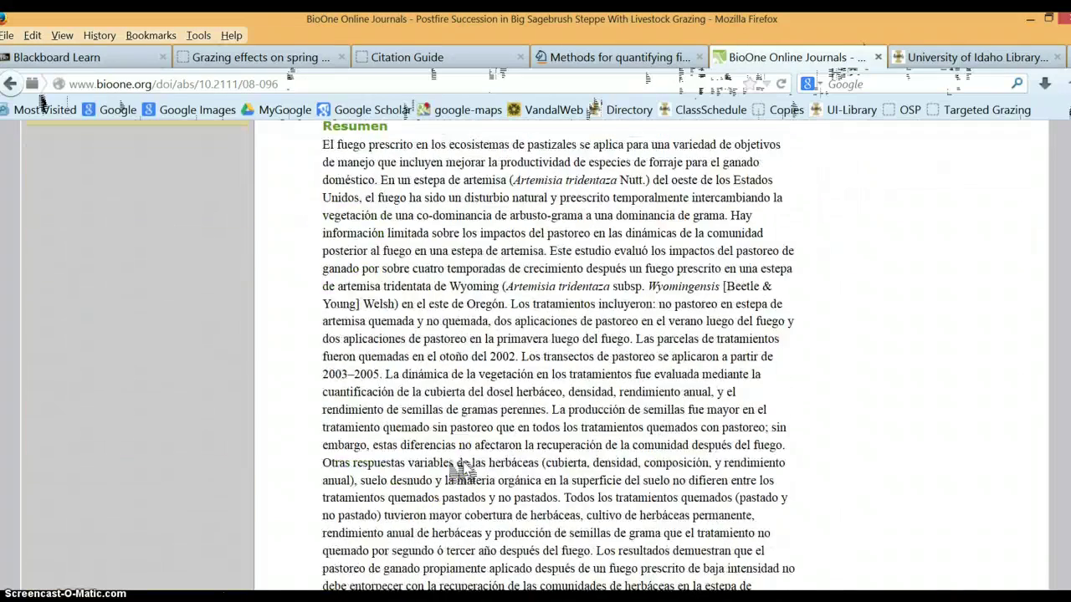
scroll(461, 473, "down", 4)
scroll(462, 473, "up", 5)
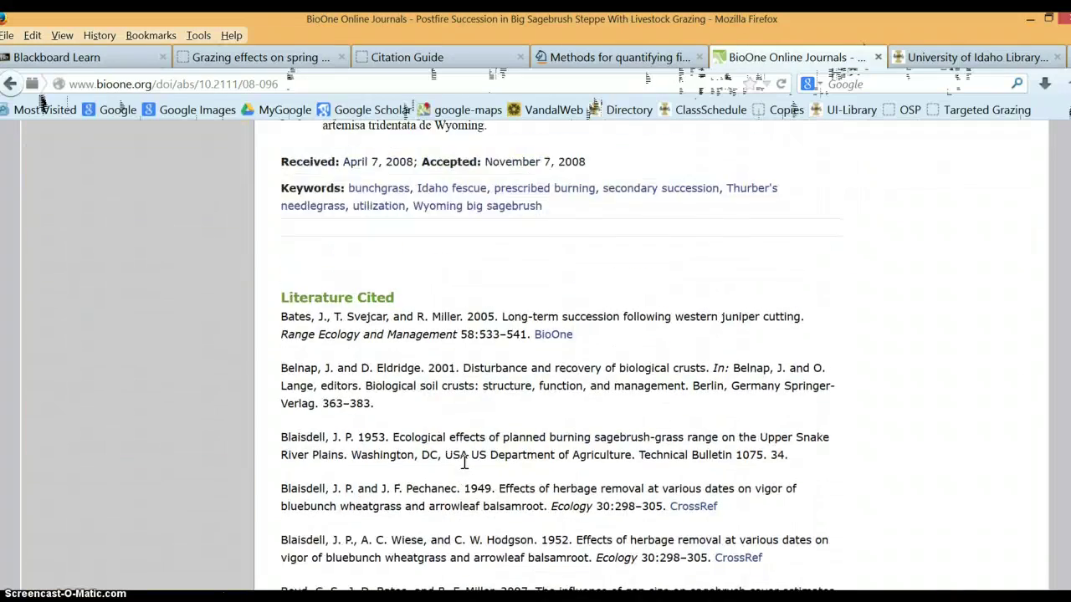
scroll(460, 472, "up", 17)
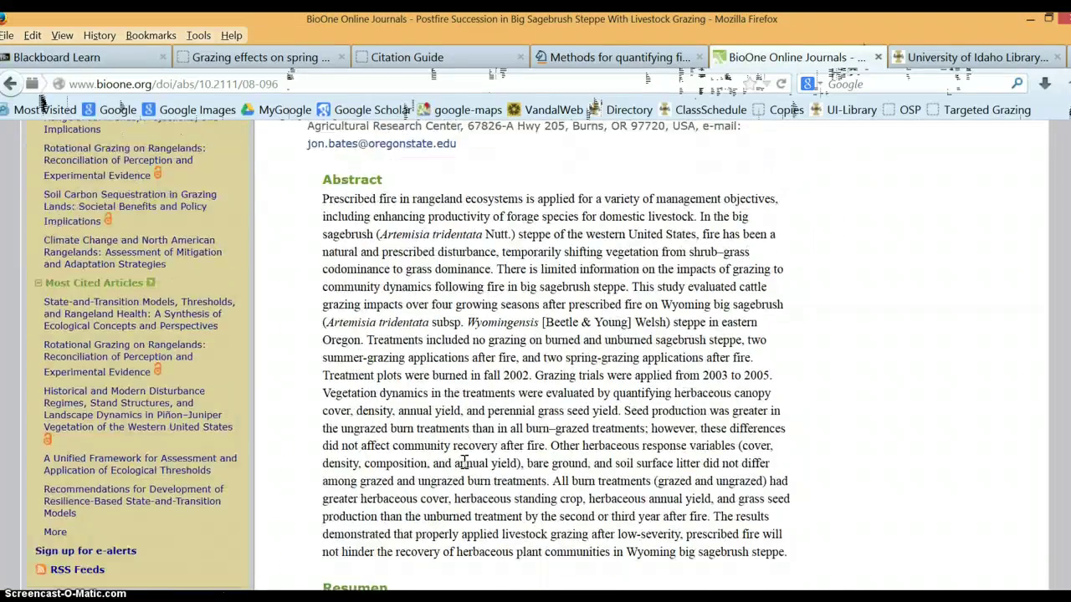
scroll(464, 463, "up", 3)
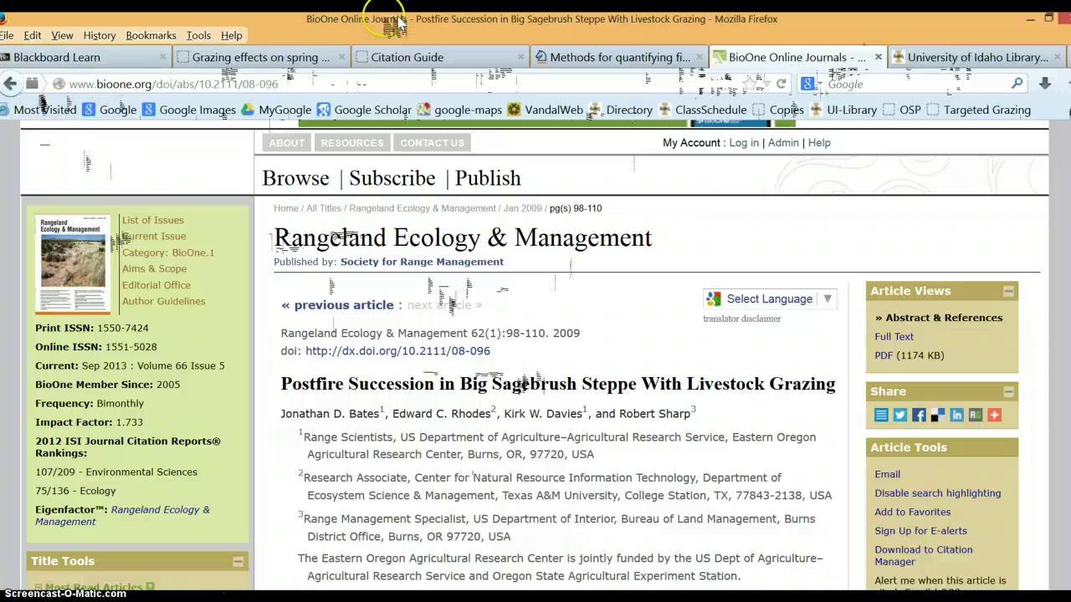
Return to the Google Scholar "line intercept shrublands" results and select the APA citation for the "Mapping vegetation, soils, and geology" article.
left_click(407, 58)
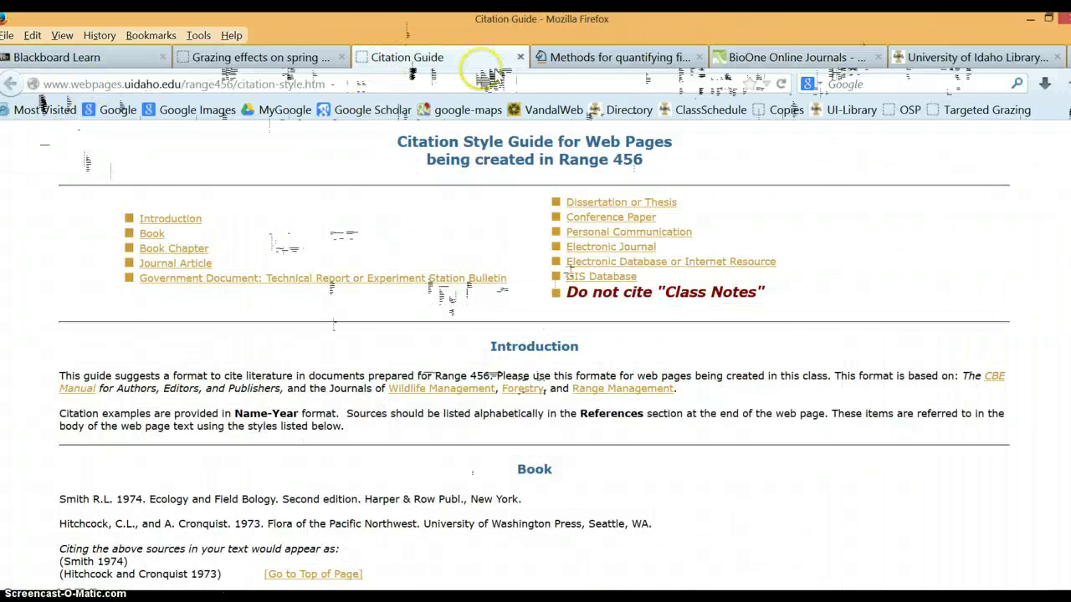
left_click(585, 57)
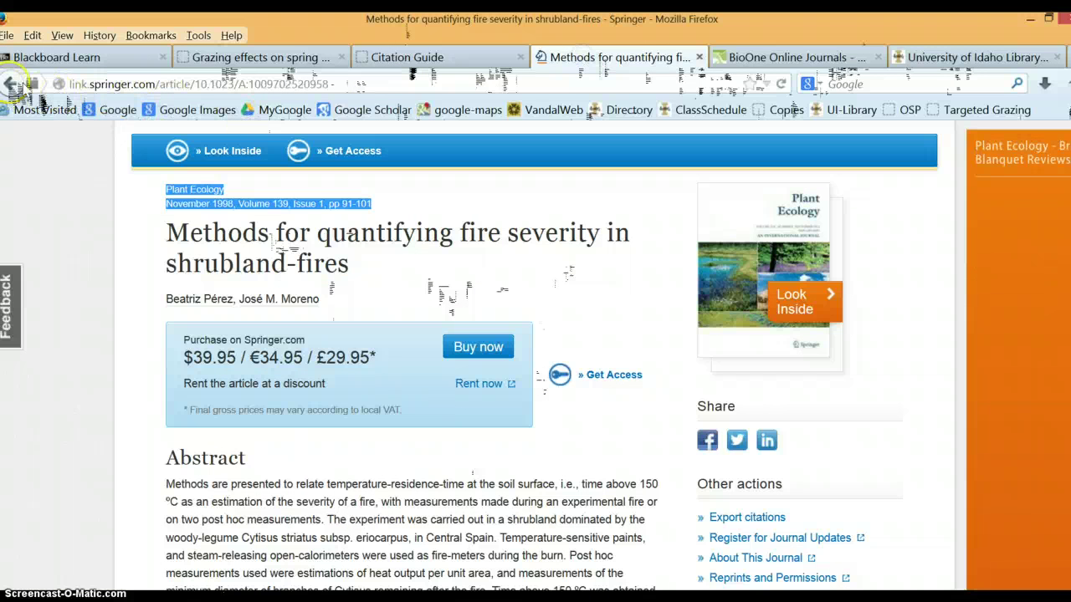
left_click(12, 83)
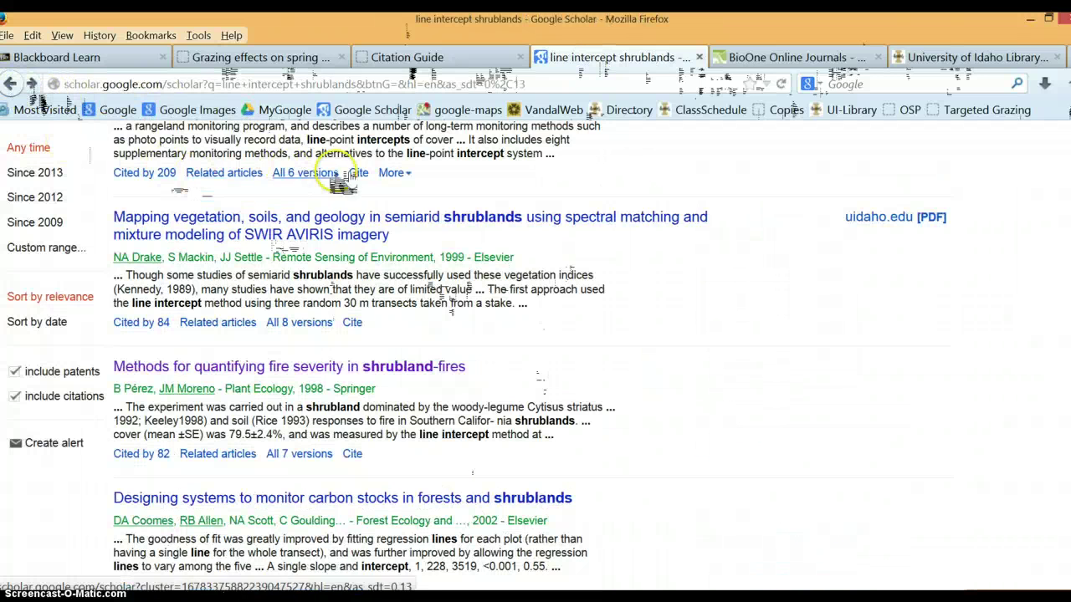
left_click(353, 322)
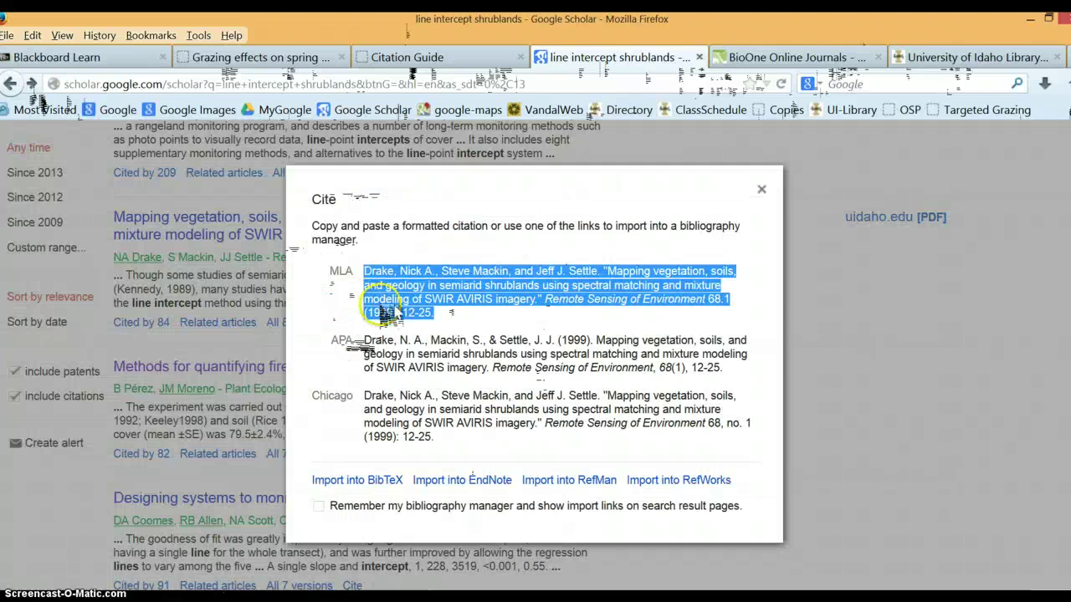
left_click(456, 374)
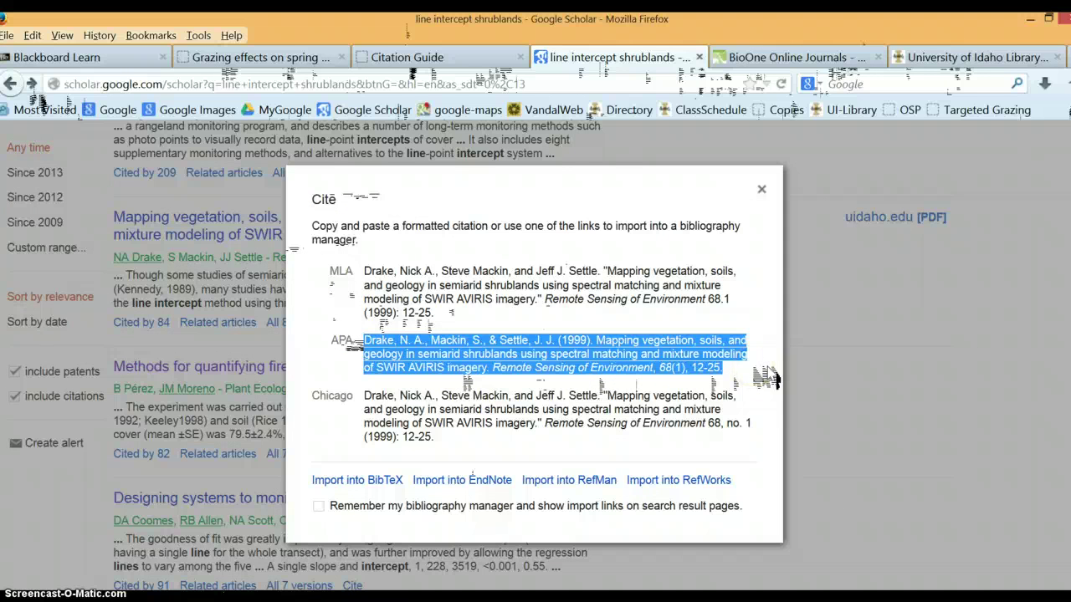
Switch to the Range 456 citation style guide and examine its Journal Article format examples.
left_click(477, 57)
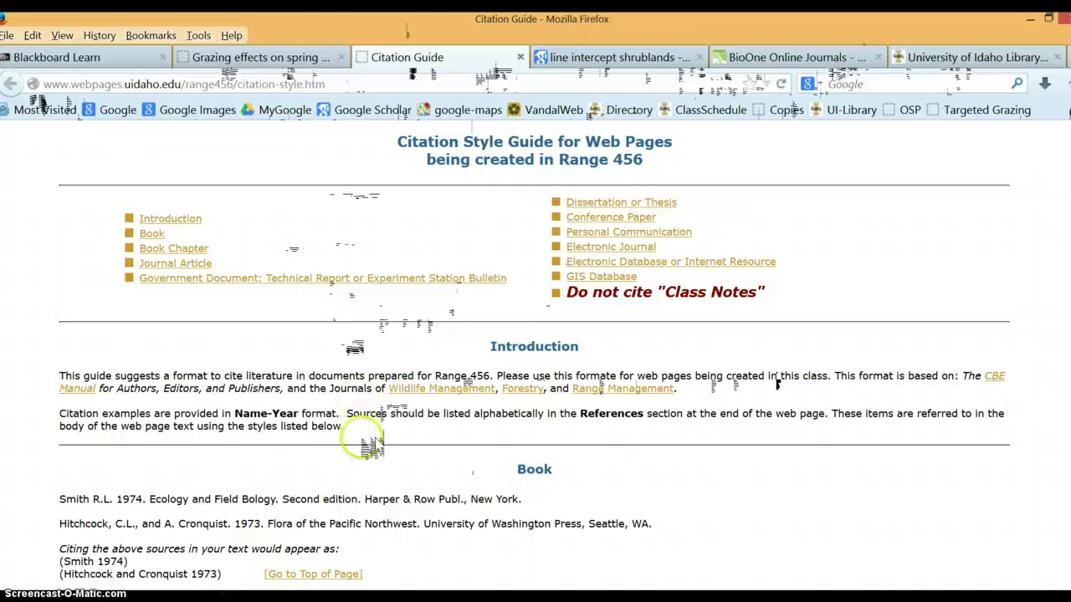
scroll(378, 381, "down", 6)
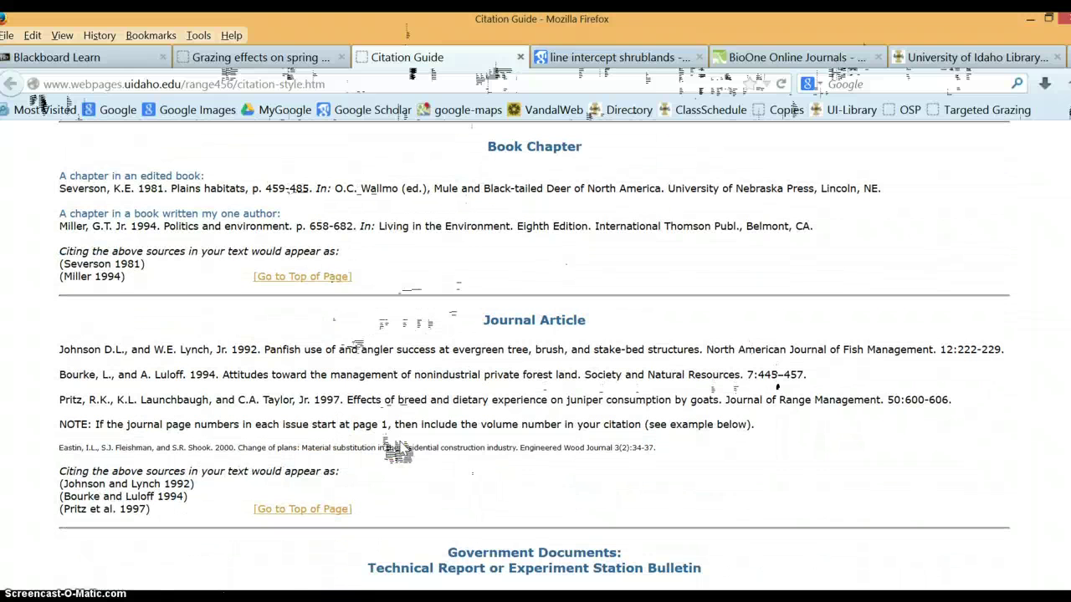